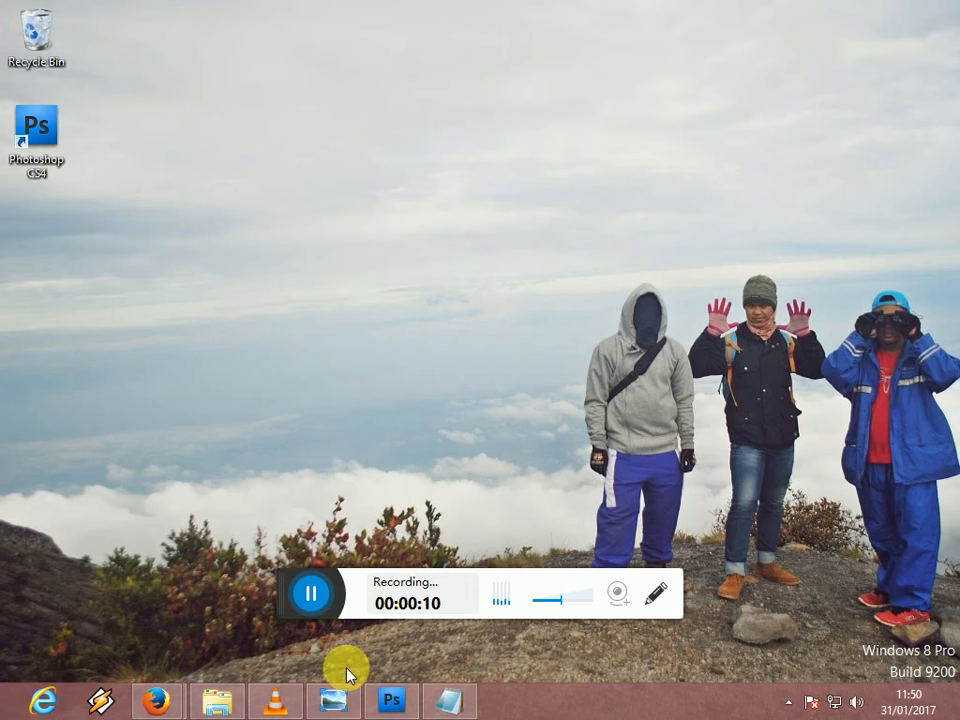
# - Switch to Photoshop and open the photo File0452.JPG from File Explorer
pyautogui.click(393, 699)
pyautogui.moveTo(283, 585); pyautogui.dragTo(524, 706)
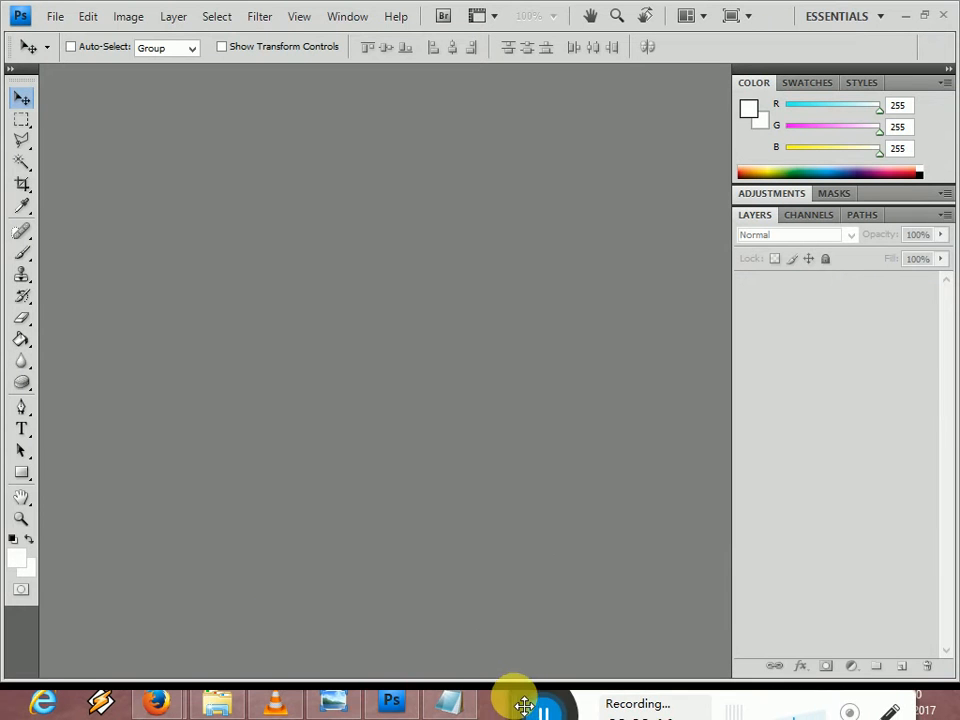
pyautogui.click(212, 703)
pyautogui.moveTo(392, 354); pyautogui.dragTo(402, 517)
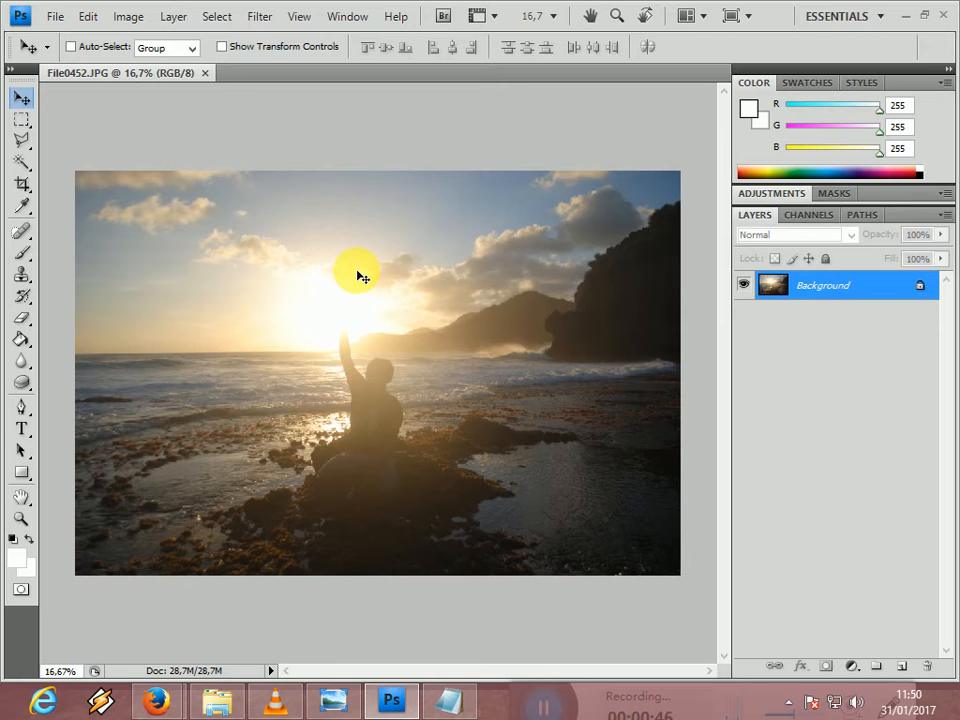
# - Open the Topaz Adjust 5 filter, choose the HDR Collection's Heavy Pop Smooth preset and compare the result with the original
pyautogui.click(262, 17)
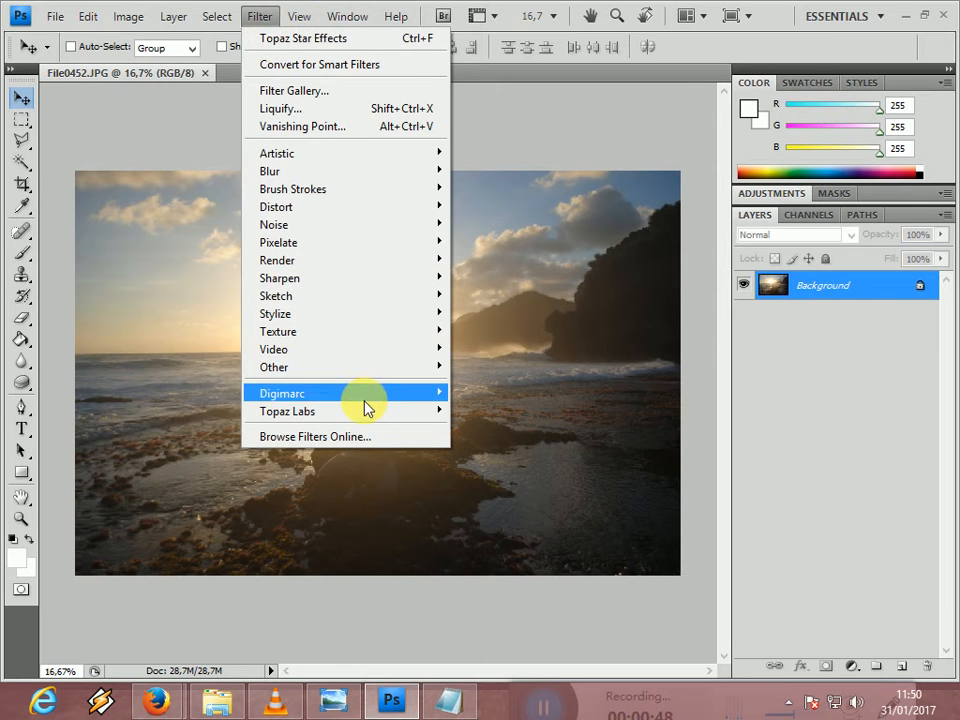
pyautogui.moveTo(365, 411)
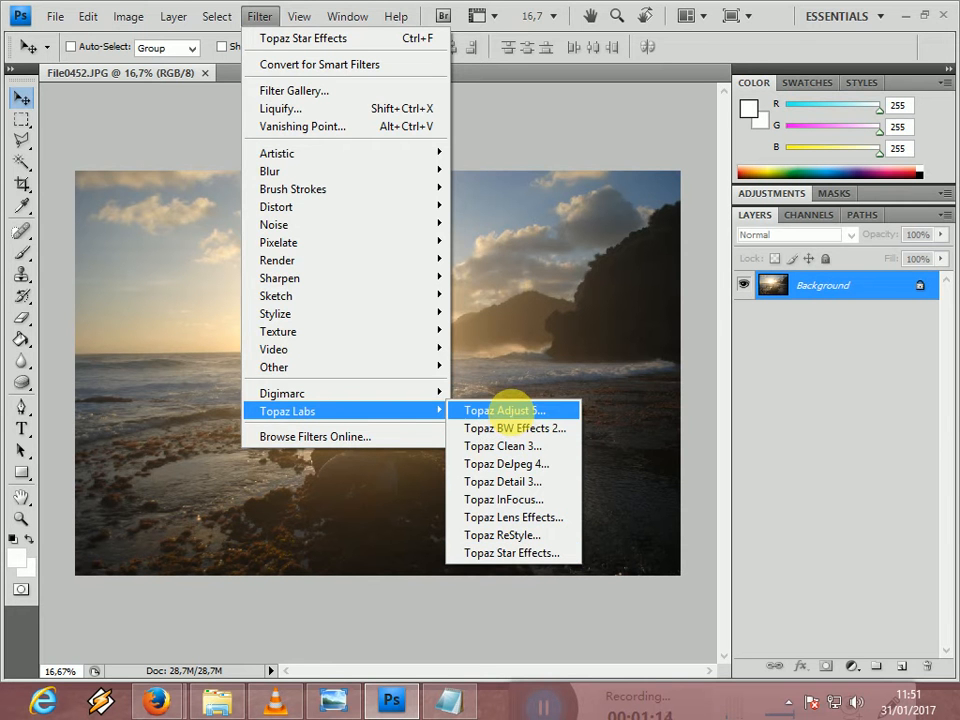
pyautogui.click(508, 410)
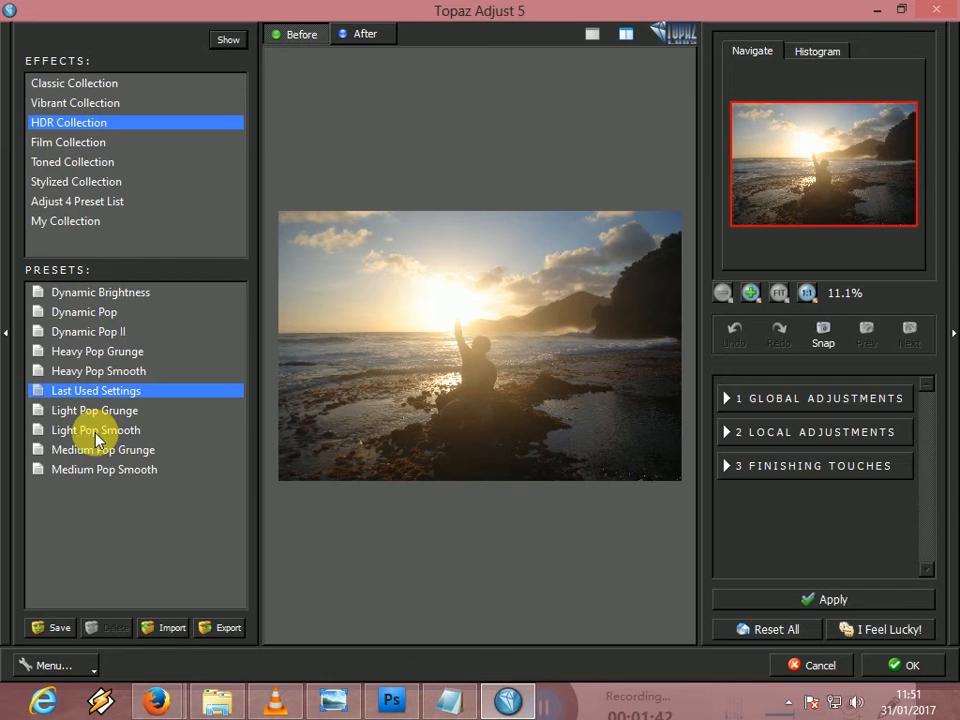
pyautogui.click(100, 293)
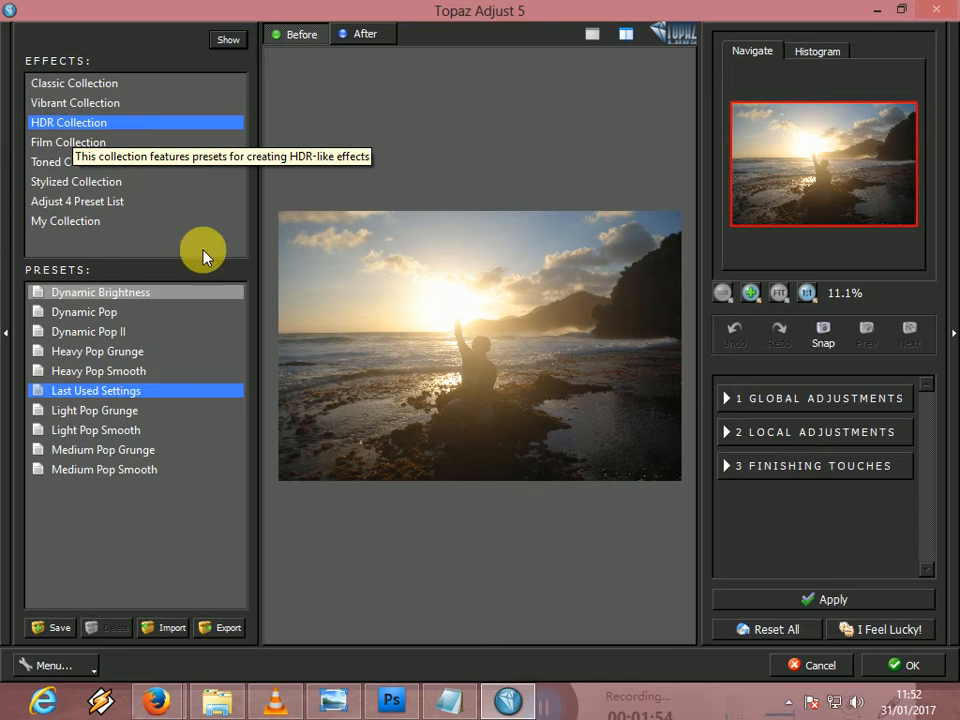
pyautogui.click(114, 376)
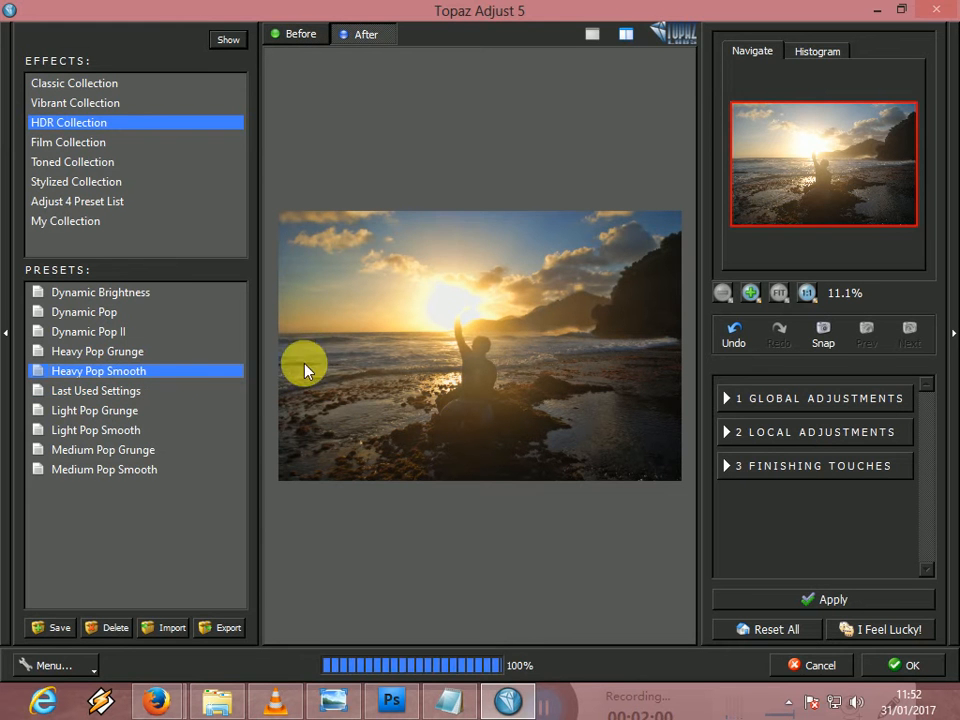
pyautogui.click(437, 320)
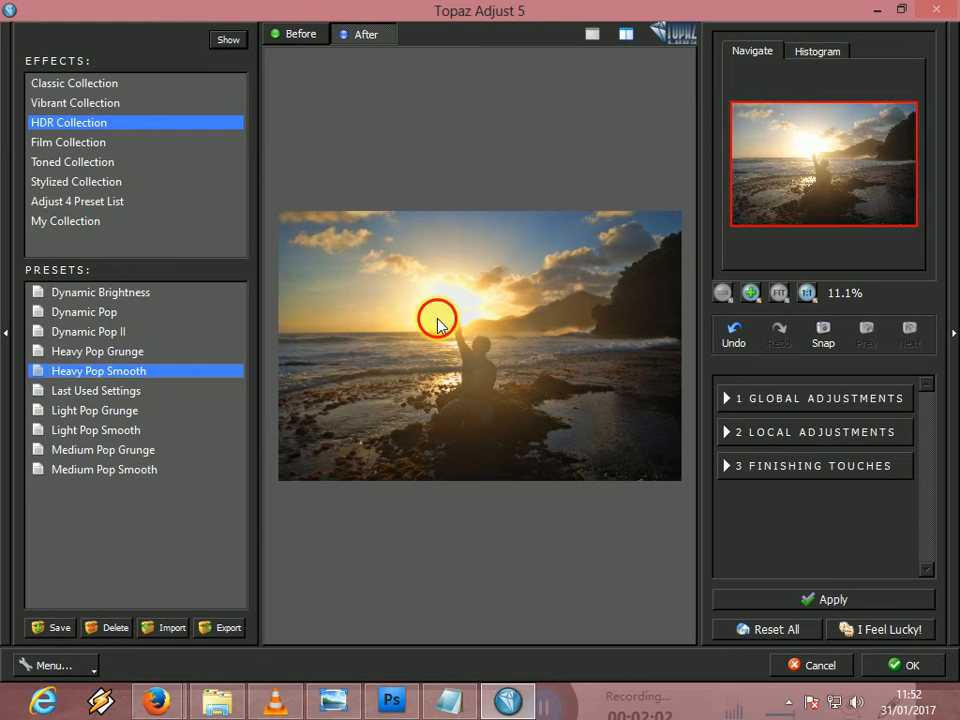
pyautogui.click(437, 319)
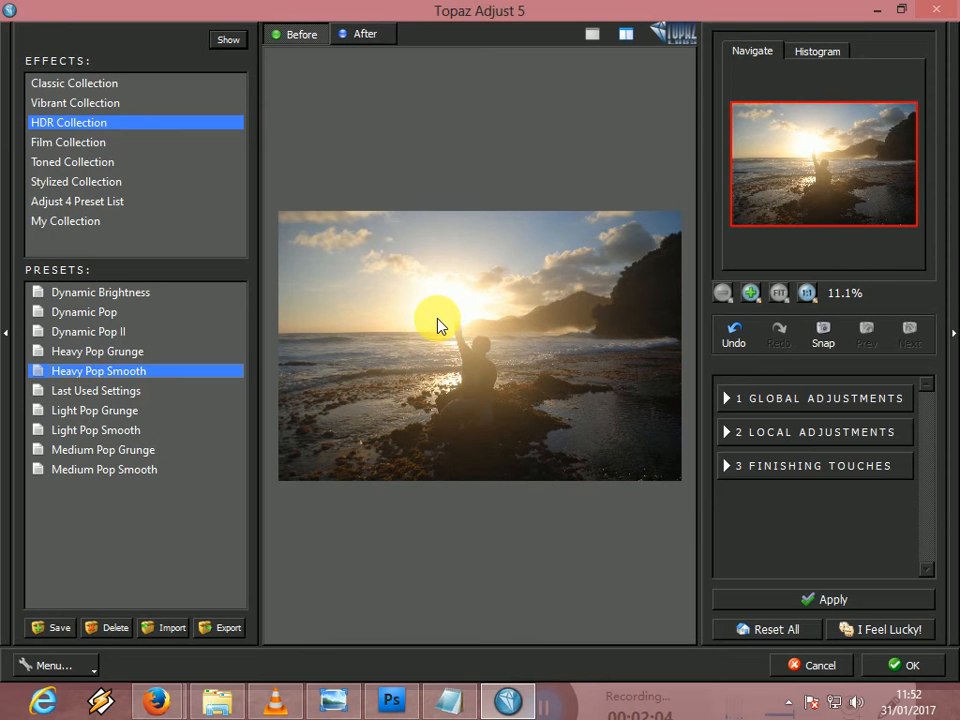
pyautogui.click(439, 326)
pyautogui.click(441, 294)
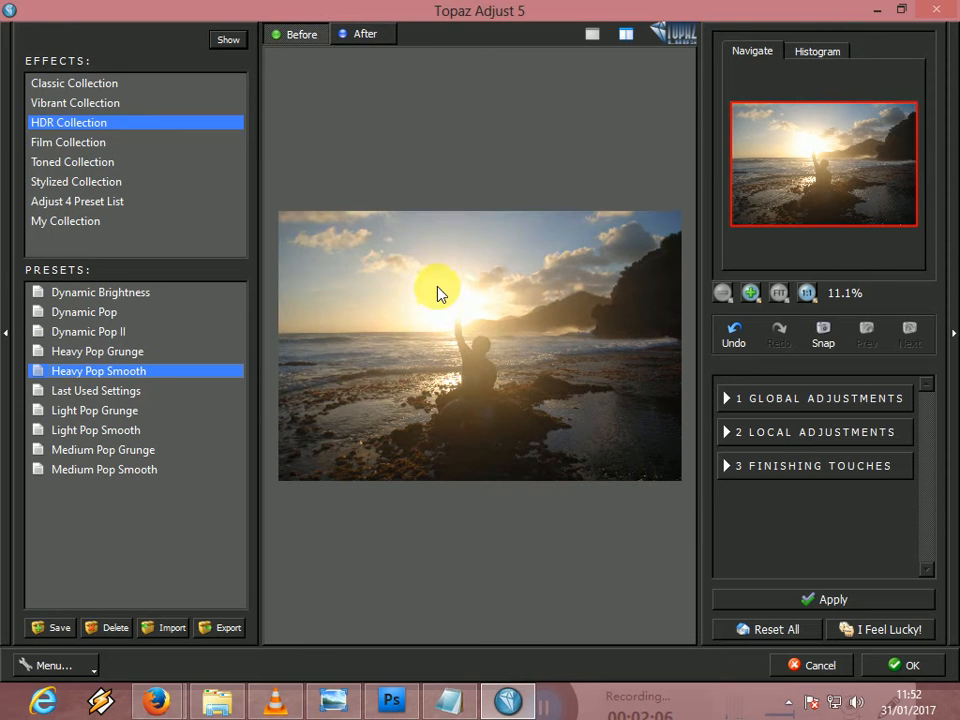
pyautogui.click(500, 420)
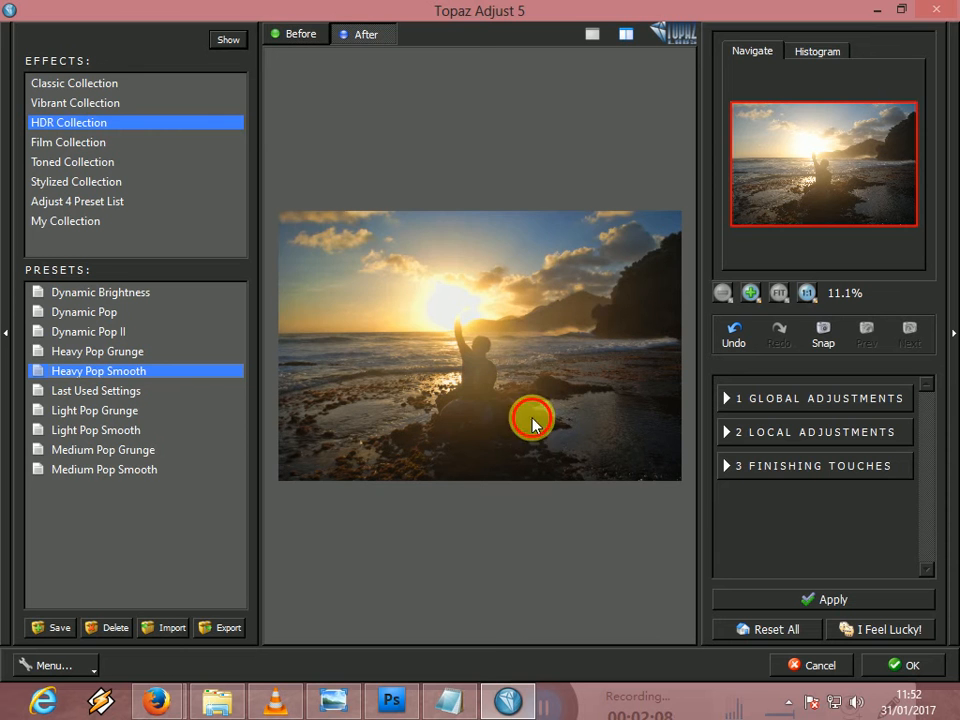
# - In the global Adaptive Exposure adjustments, set Adaptive Exposure to 0.53 and Contrast to -0.47
pyautogui.click(784, 402)
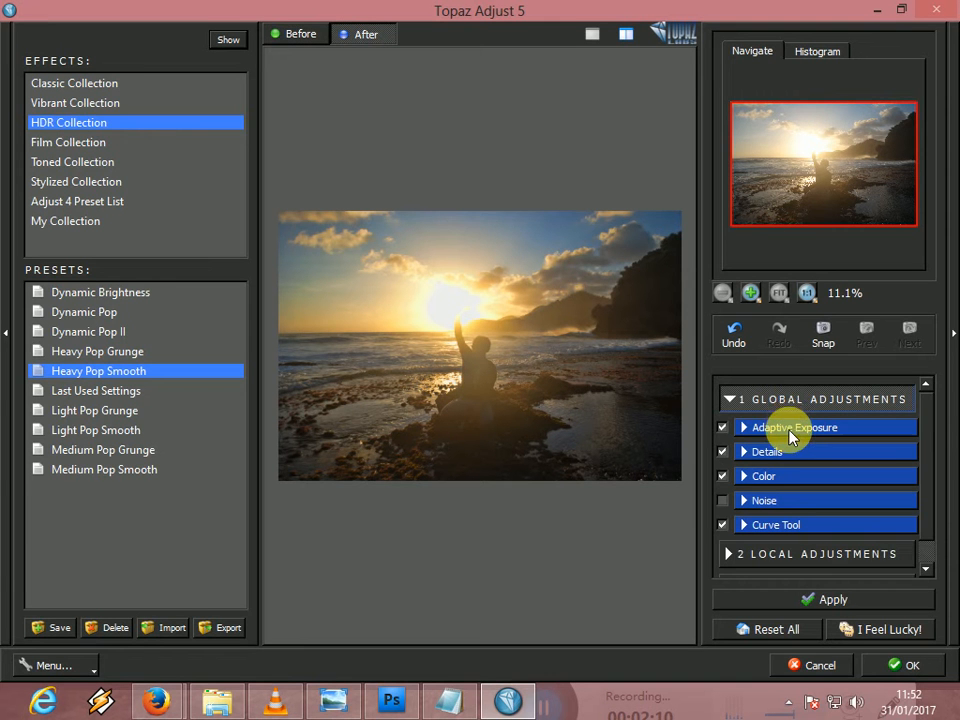
pyautogui.click(789, 428)
pyautogui.scroll(-2, 922, 440)
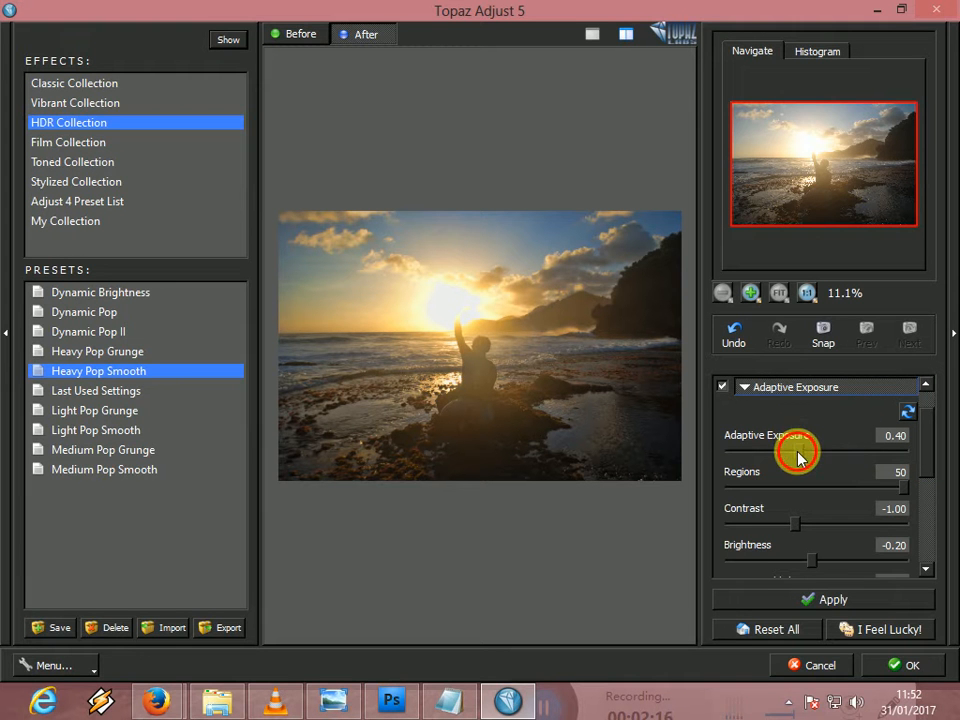
pyautogui.moveTo(813, 456); pyautogui.dragTo(824, 454)
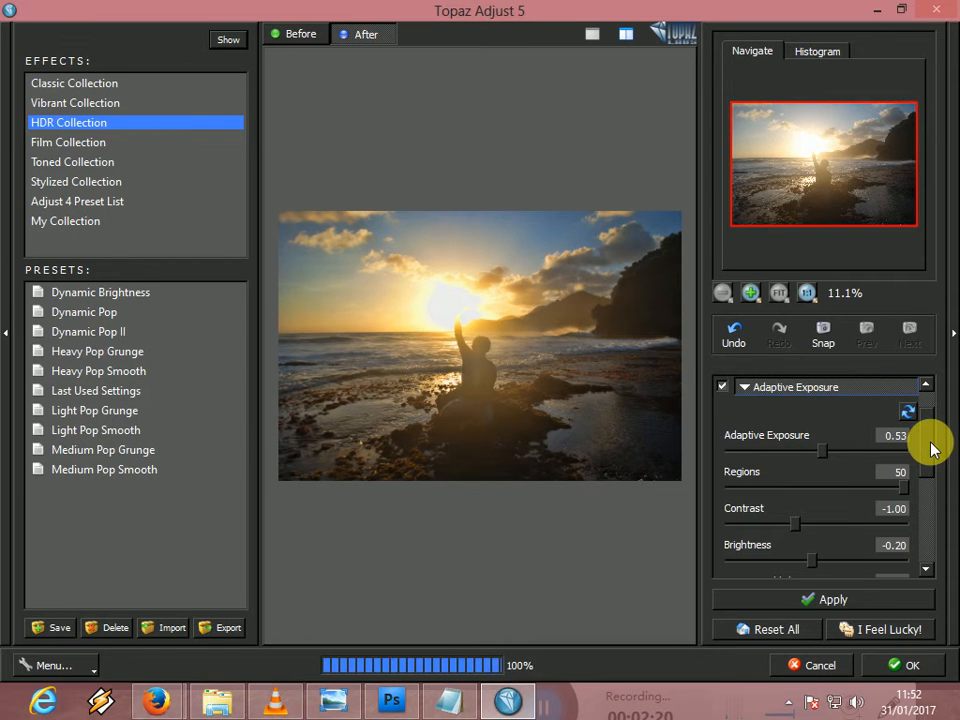
pyautogui.moveTo(927, 448); pyautogui.dragTo(926, 484)
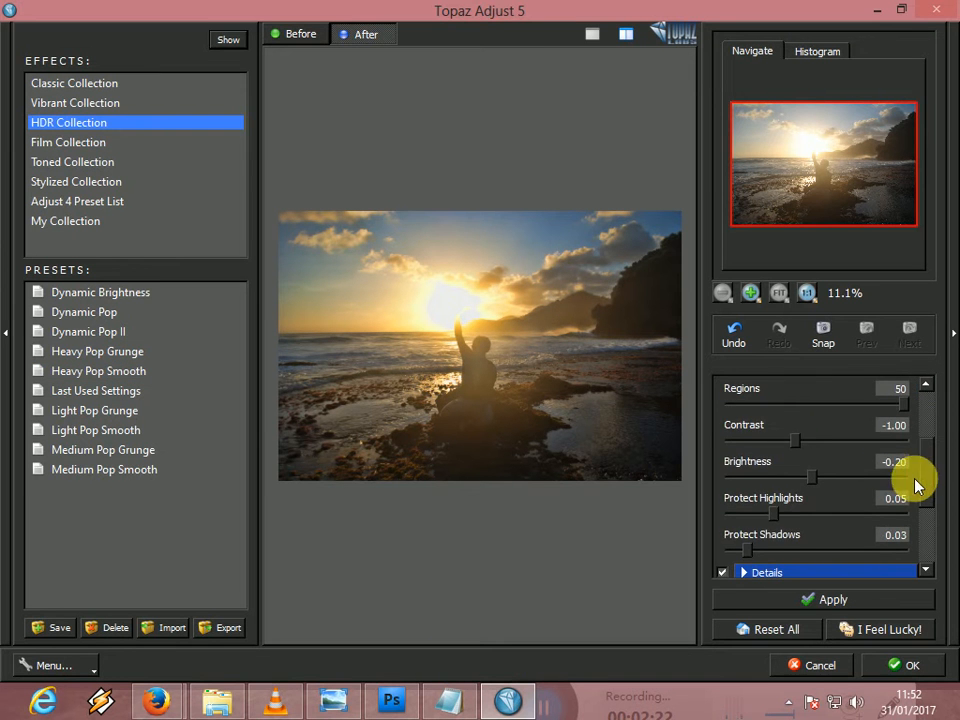
pyautogui.click(799, 438)
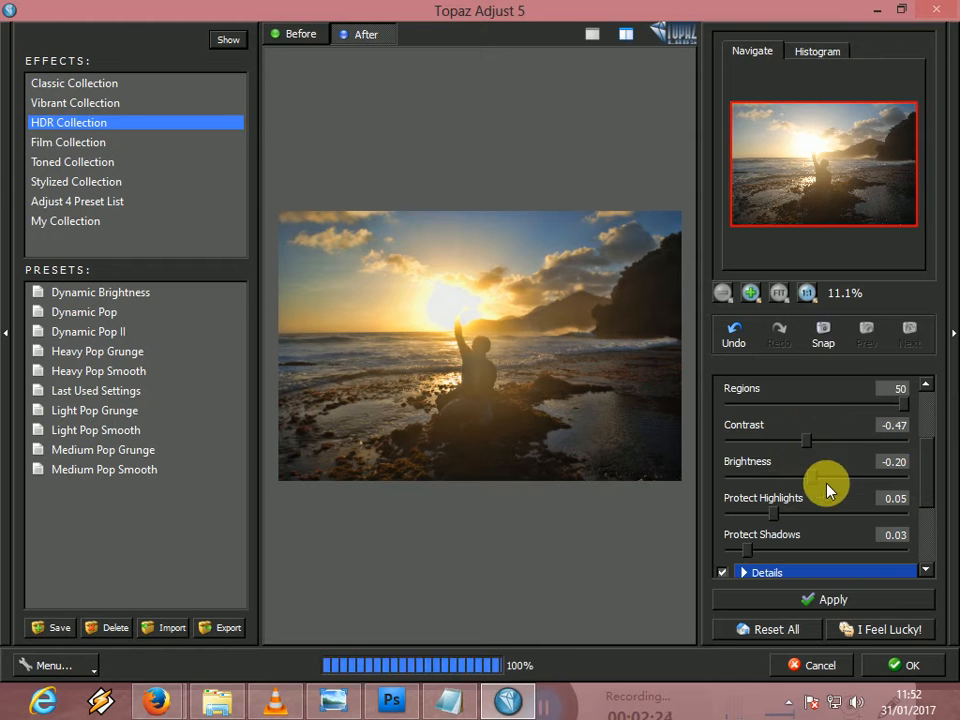
# - Set the Strength of the global Details adjustment to 1.96
pyautogui.click(783, 443)
pyautogui.moveTo(934, 456); pyautogui.dragTo(930, 484)
pyautogui.scroll(-1, 858, 485)
pyautogui.click(778, 500)
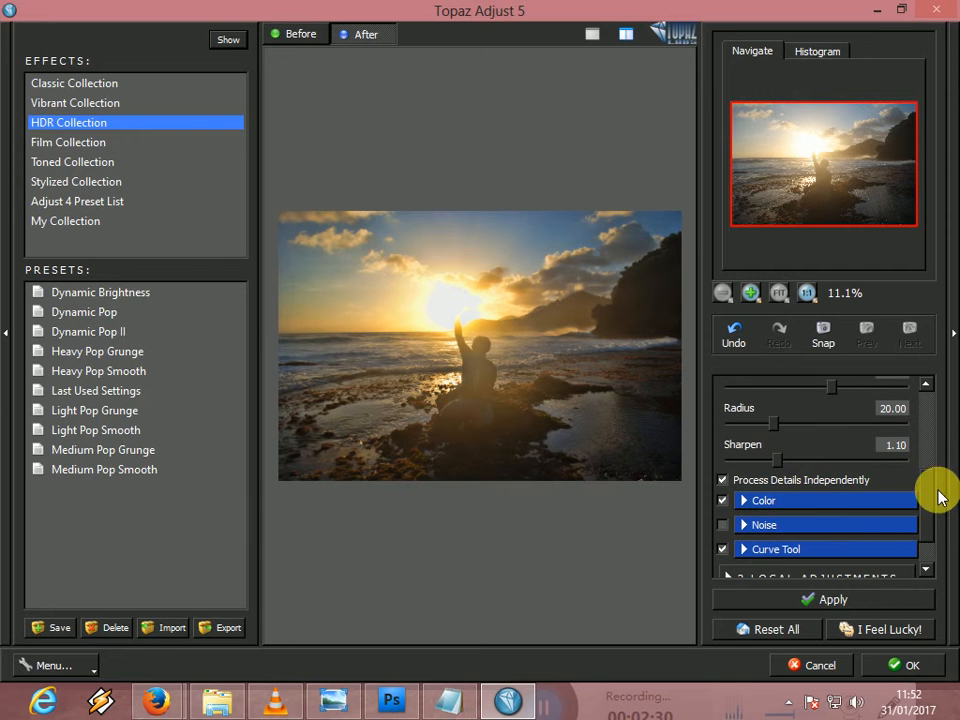
pyautogui.scroll(3, 928, 460)
pyautogui.moveTo(928, 456); pyautogui.dragTo(928, 426)
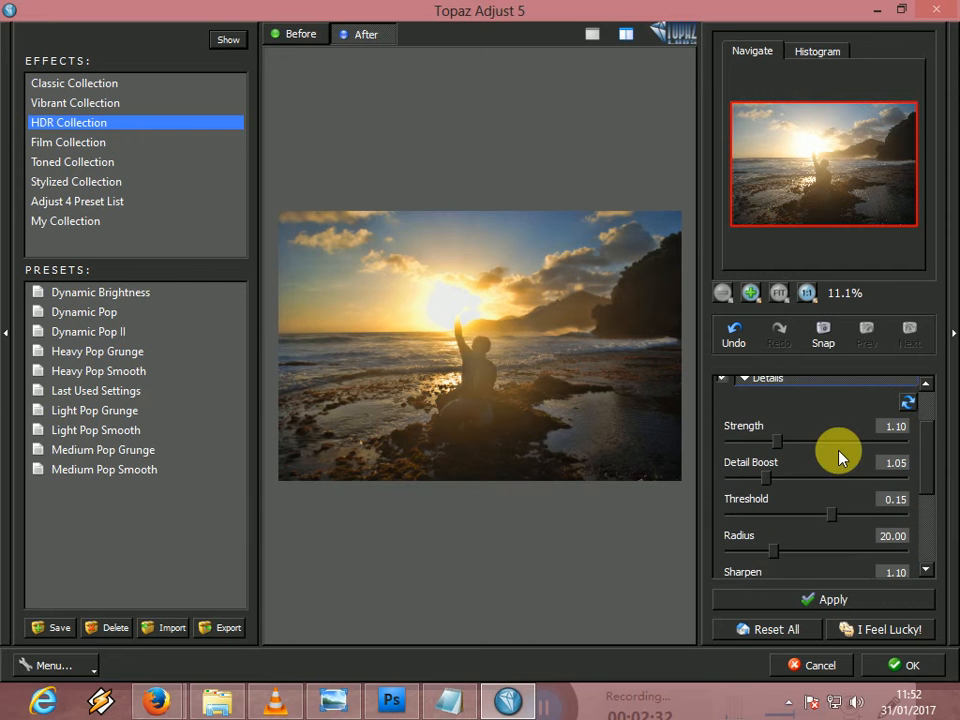
pyautogui.moveTo(778, 437); pyautogui.dragTo(816, 446)
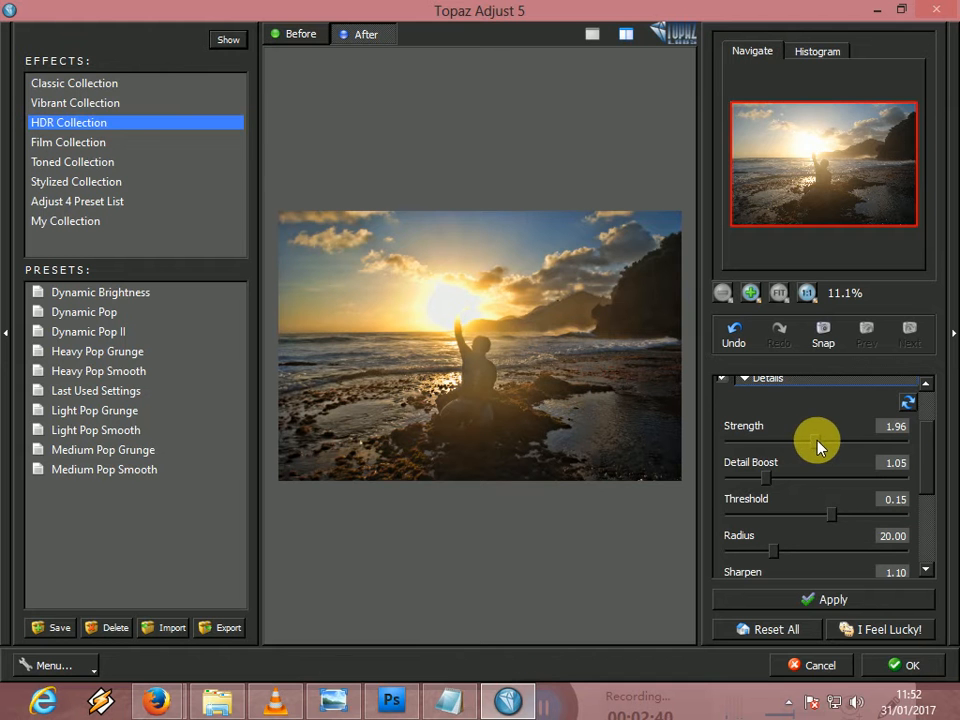
# - Raise Adaptive Saturation and Saturation slightly in the global Color adjustments
pyautogui.scroll(-3, 933, 448)
pyautogui.click(881, 508)
pyautogui.scroll(3, 924, 495)
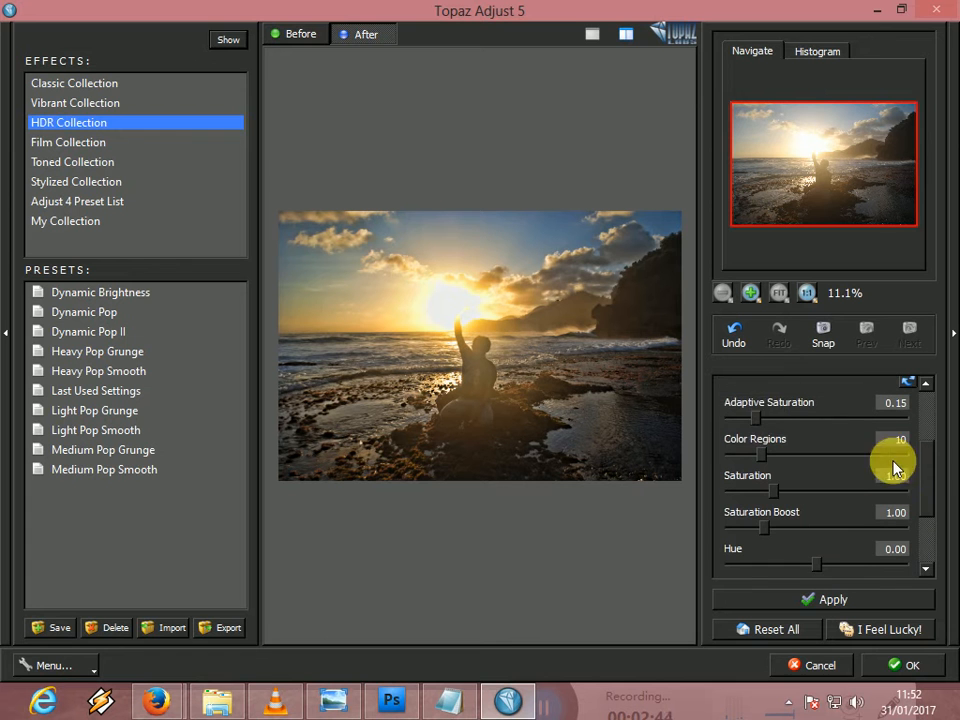
pyautogui.moveTo(760, 420); pyautogui.dragTo(767, 420)
pyautogui.click(767, 420)
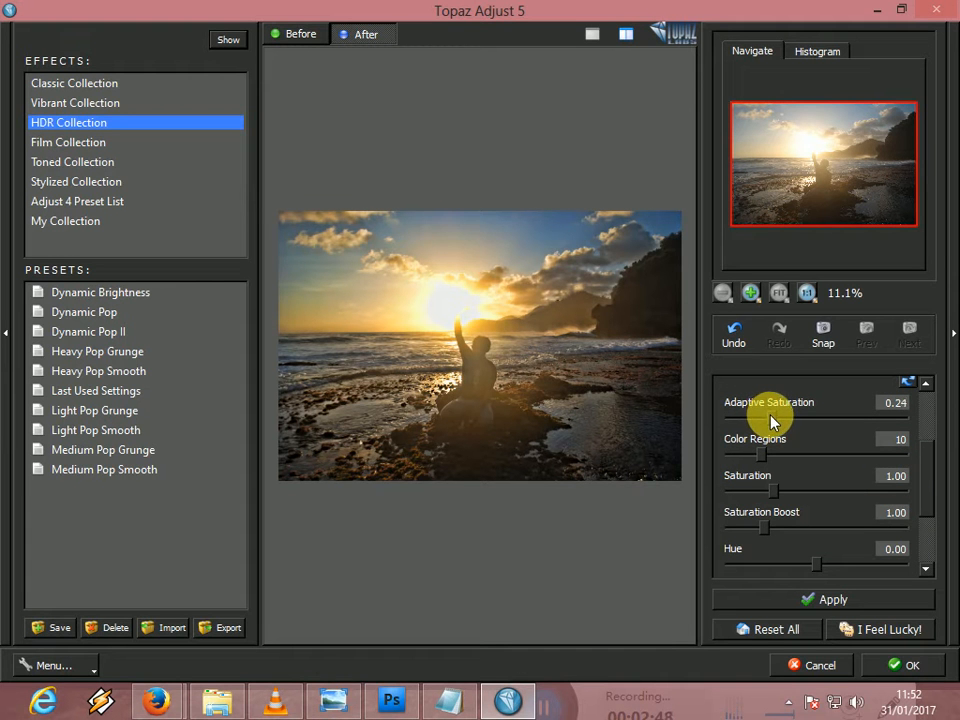
pyautogui.moveTo(770, 422); pyautogui.dragTo(776, 422)
pyautogui.click(782, 492)
pyautogui.moveTo(782, 494); pyautogui.dragTo(784, 493)
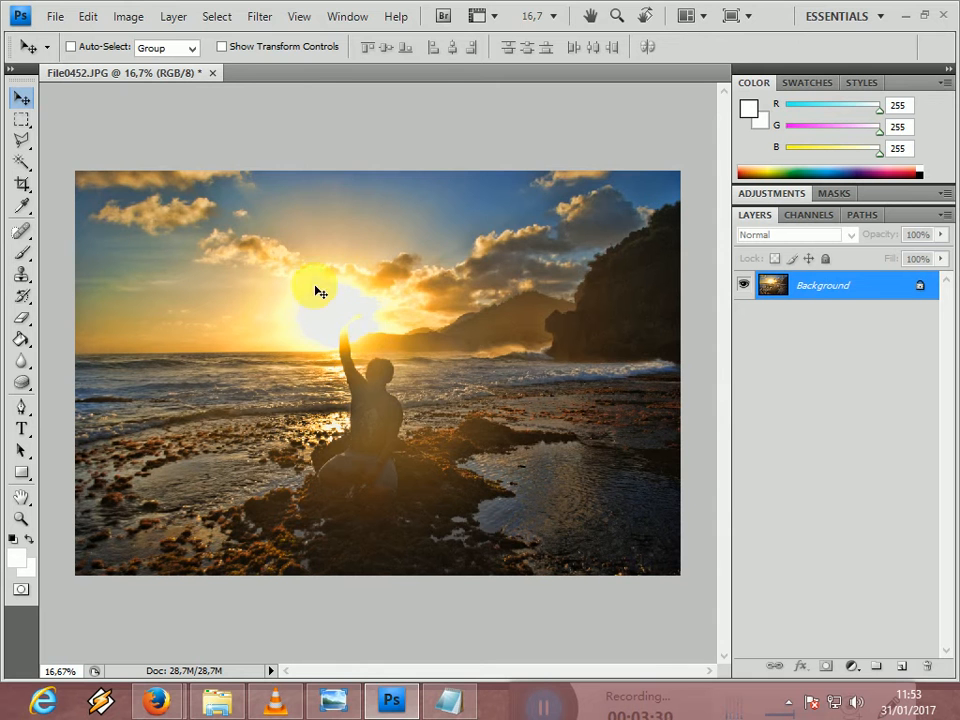
pyautogui.click(256, 18)
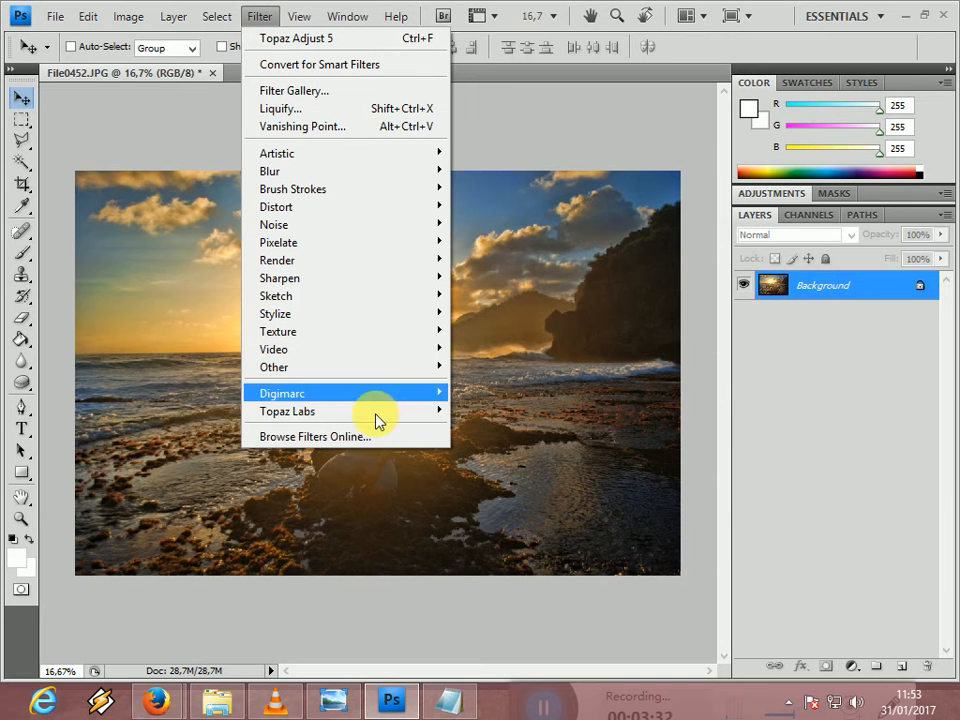
pyautogui.moveTo(375, 414)
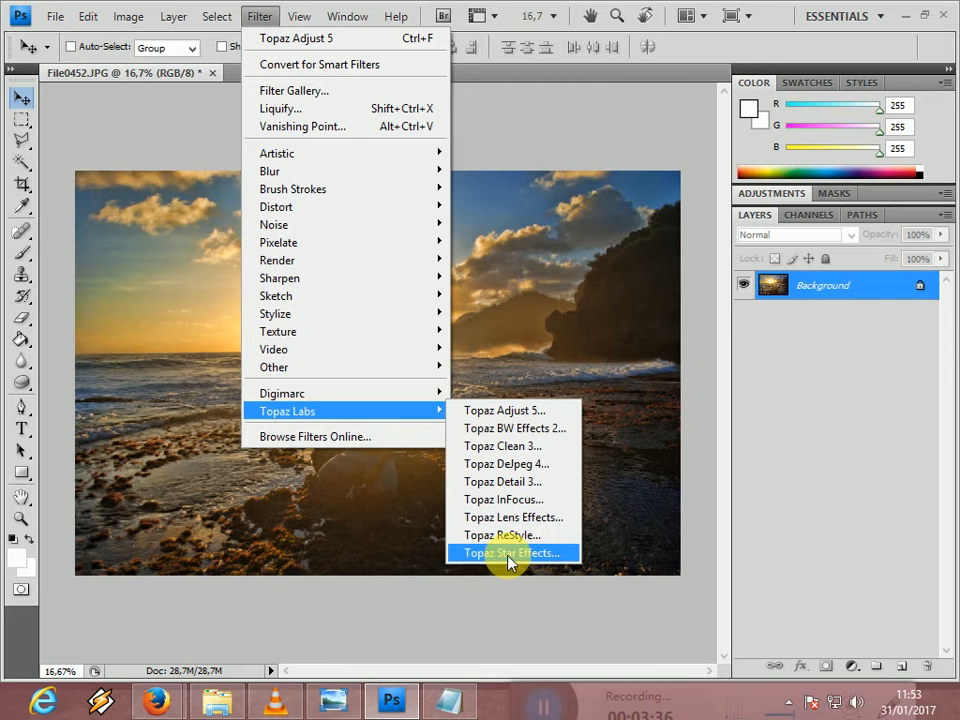
pyautogui.click(642, 400)
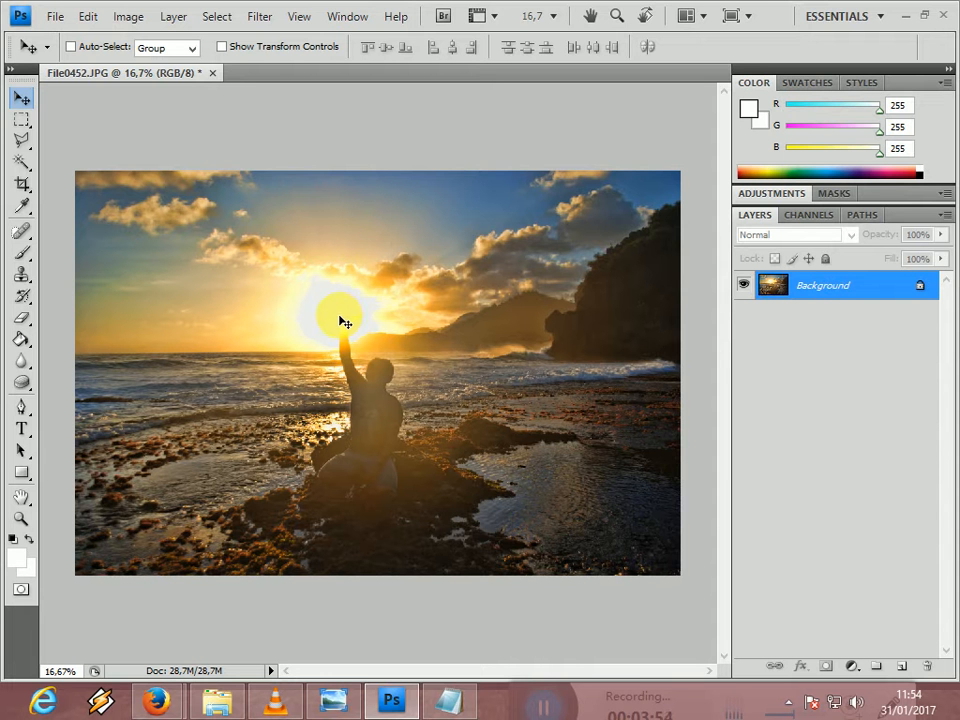
# - Paint a white dot on the sun with the Brush tool at size 50
pyautogui.click(22, 256)
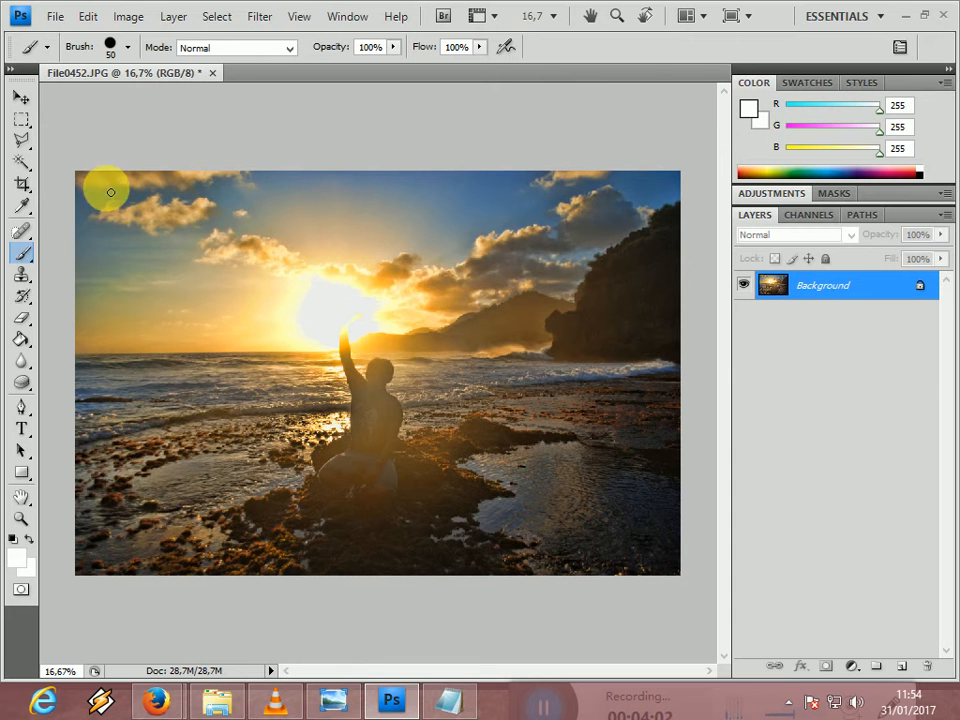
pyautogui.click(340, 318)
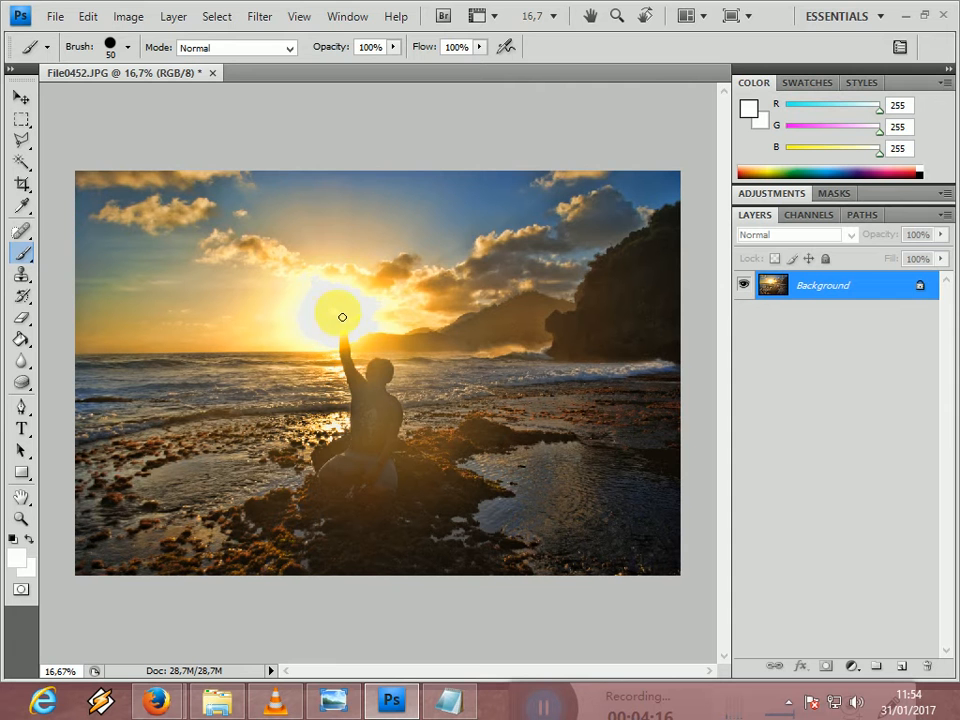
# - Open the Topaz Star Effects filter on the photo and reveal its list of presets
pyautogui.click(260, 15)
pyautogui.moveTo(388, 410)
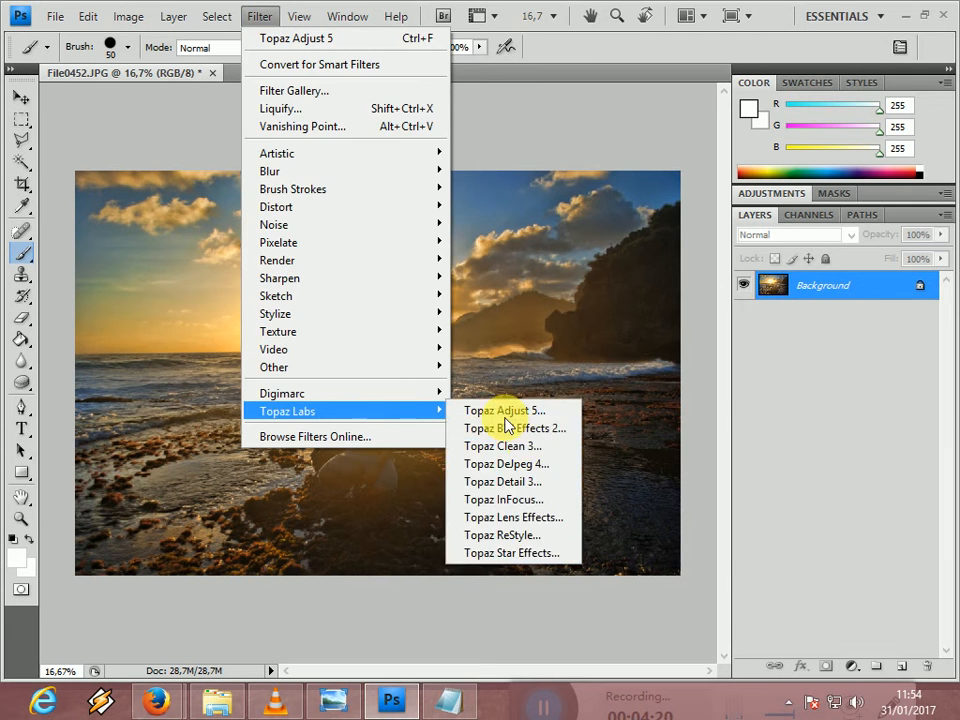
pyautogui.click(503, 553)
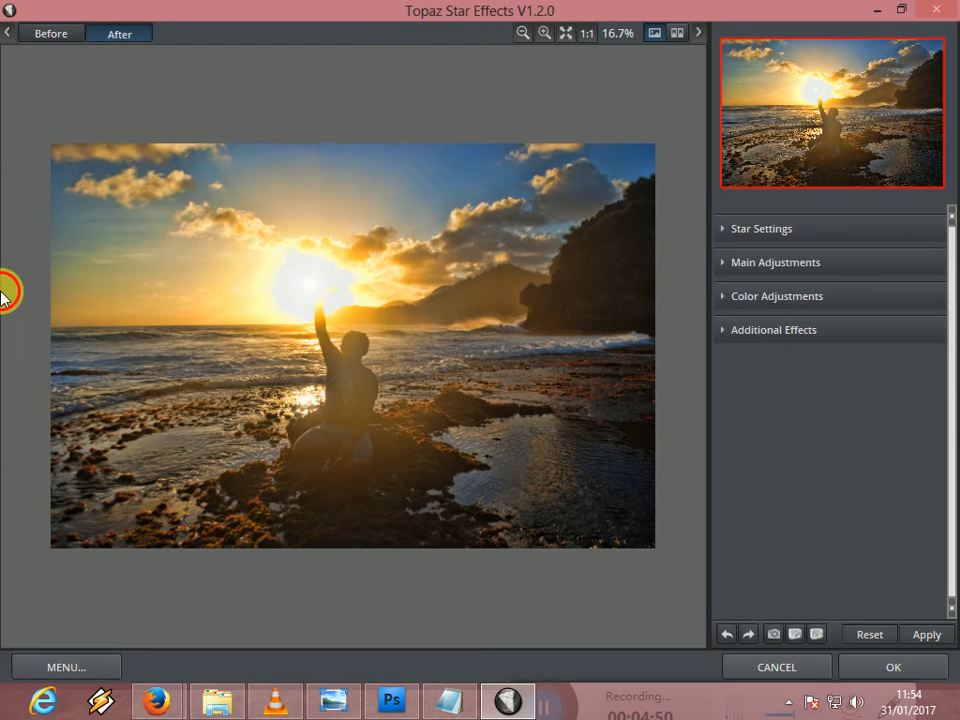
pyautogui.click(10, 36)
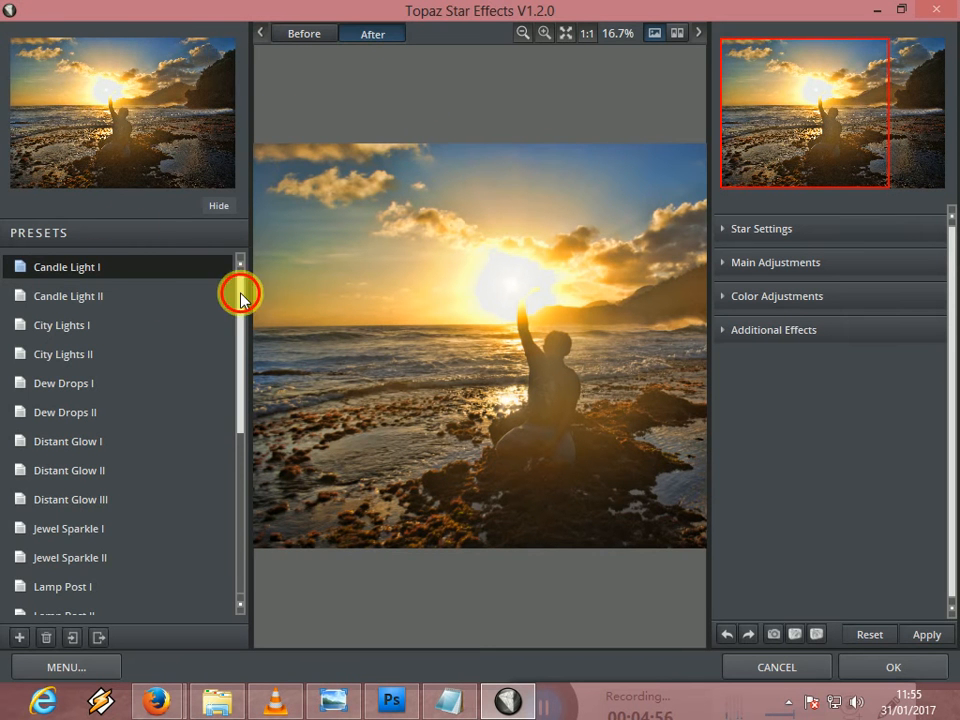
# - Apply the Sun Flare II star preset to the photo
pyautogui.click(238, 446)
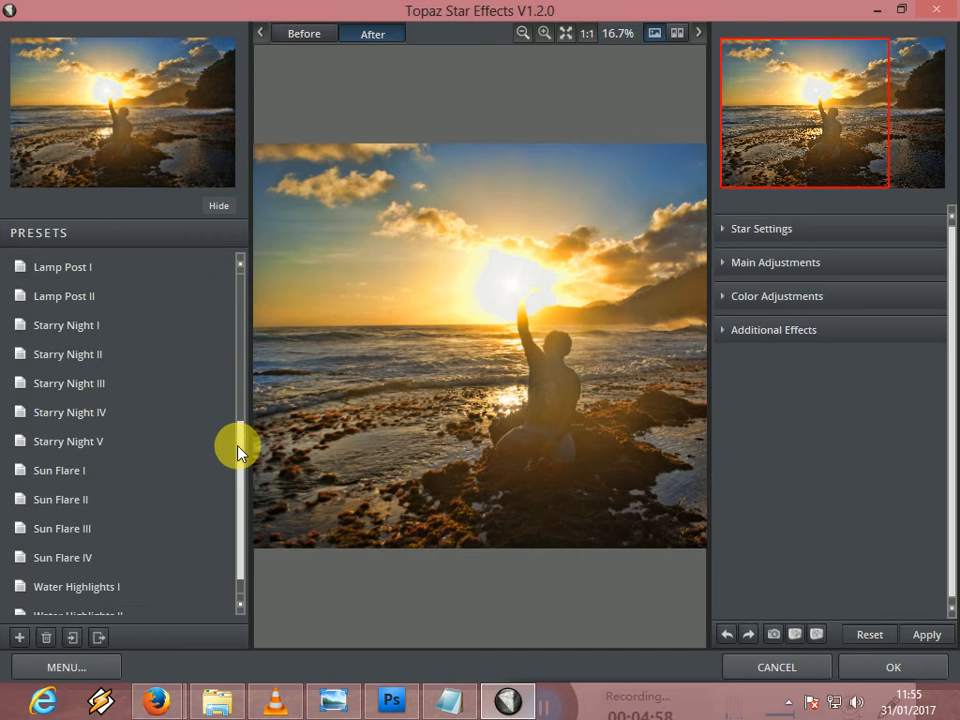
pyautogui.click(88, 469)
pyautogui.press('Down')
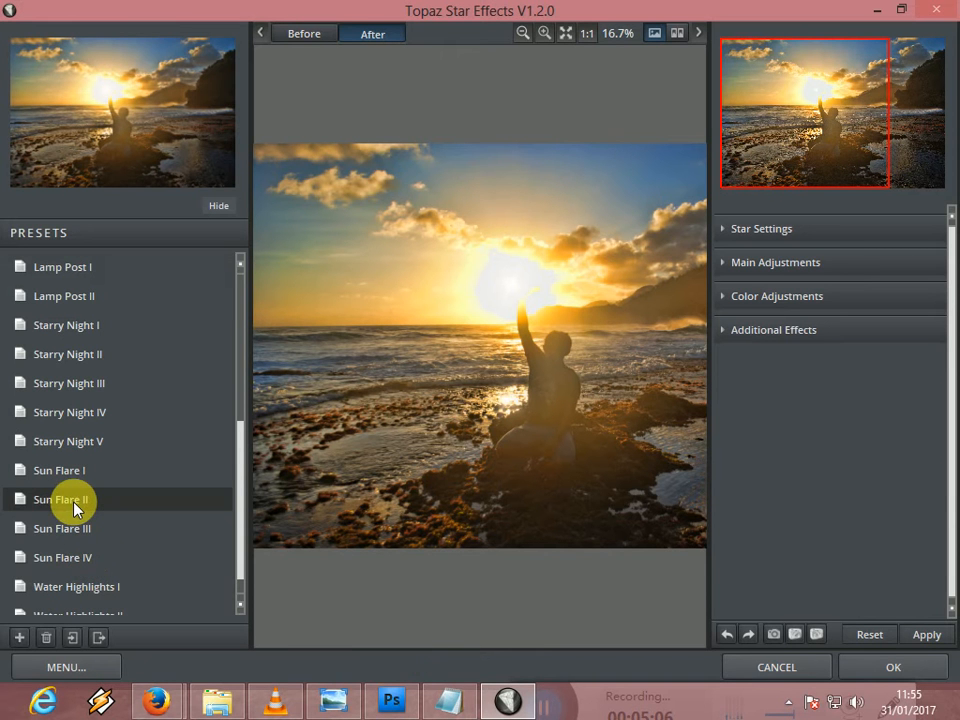
pyautogui.press('Down')
pyautogui.press('Down')
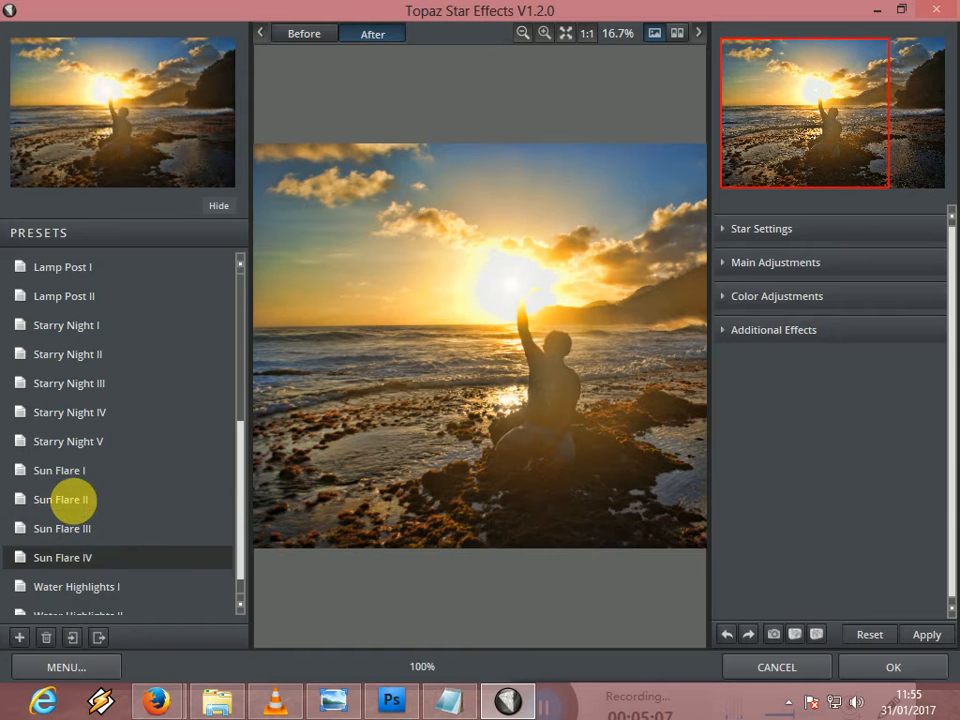
pyautogui.click(74, 510)
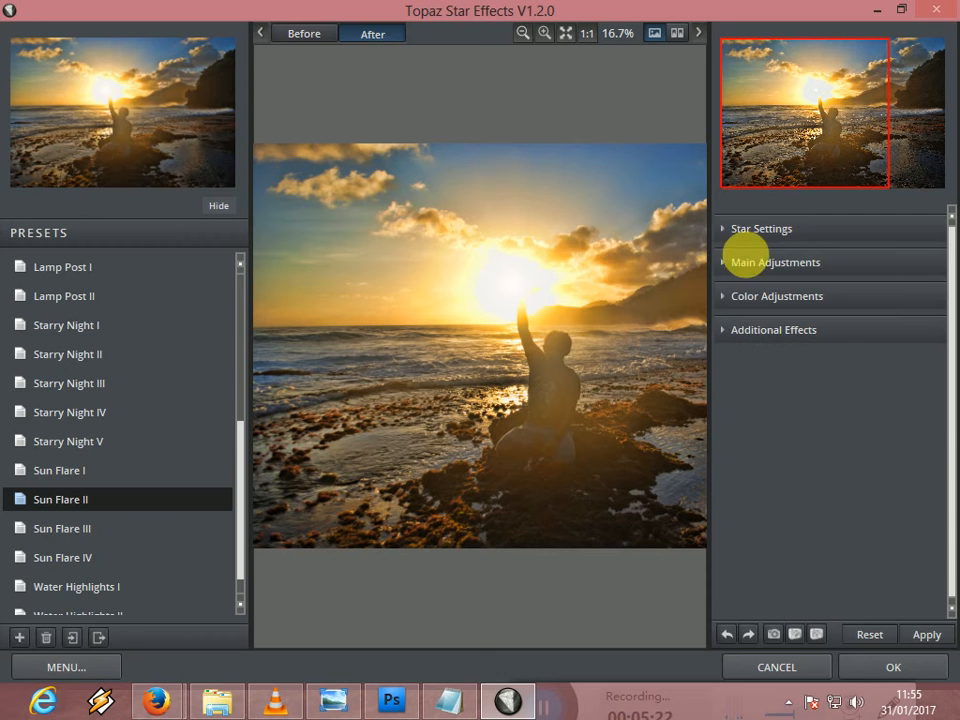
# - Display only the stars instead of the combined image and set the star type to Cross Star
pyautogui.click(755, 238)
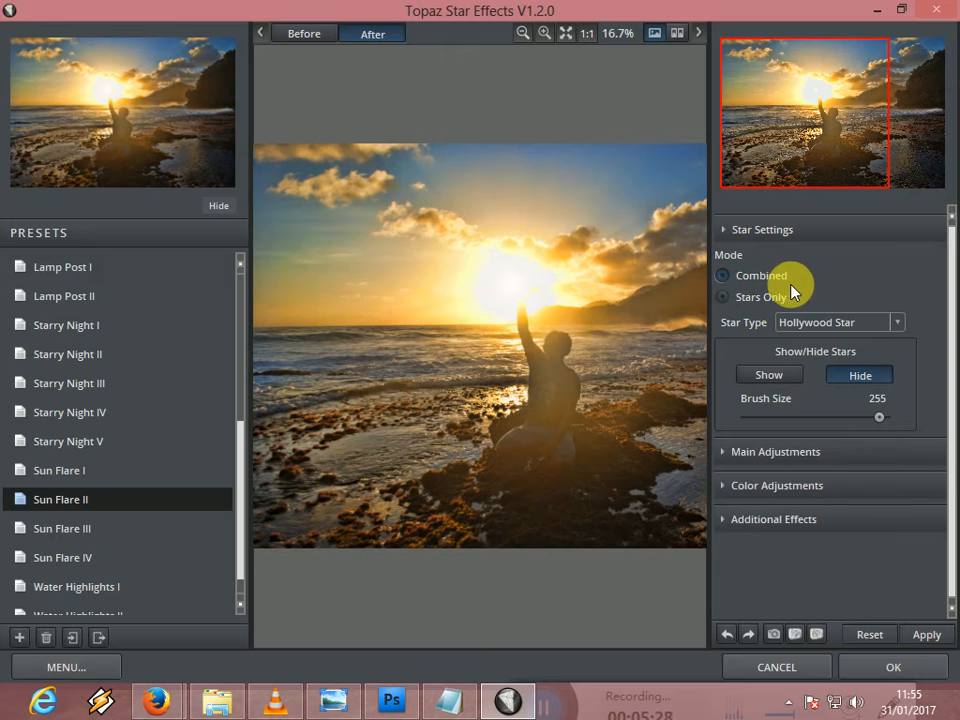
pyautogui.click(731, 305)
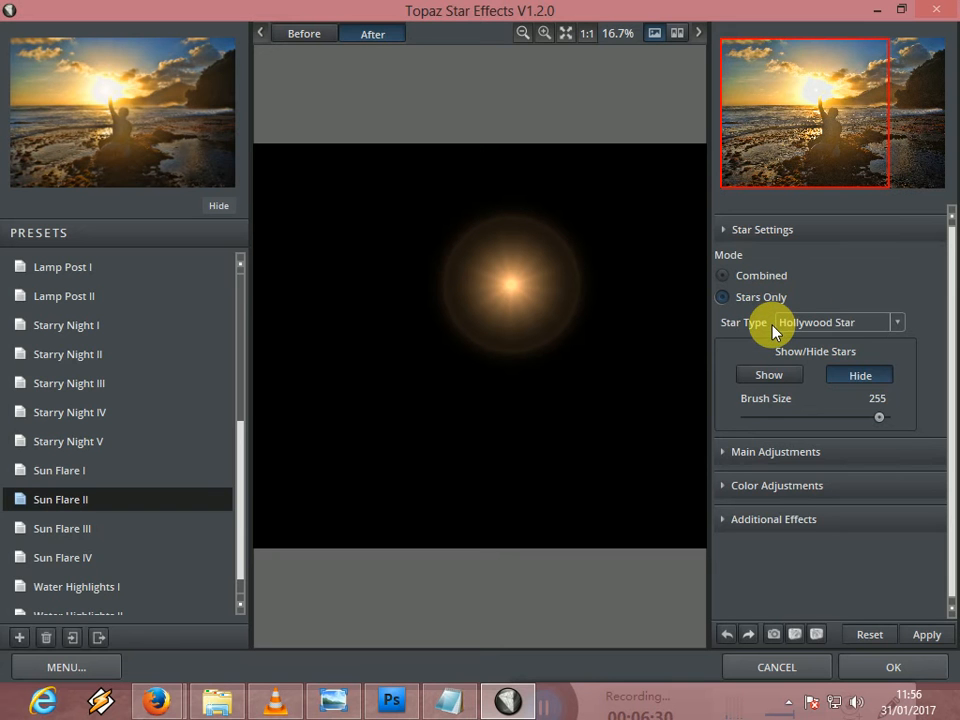
pyautogui.click(823, 322)
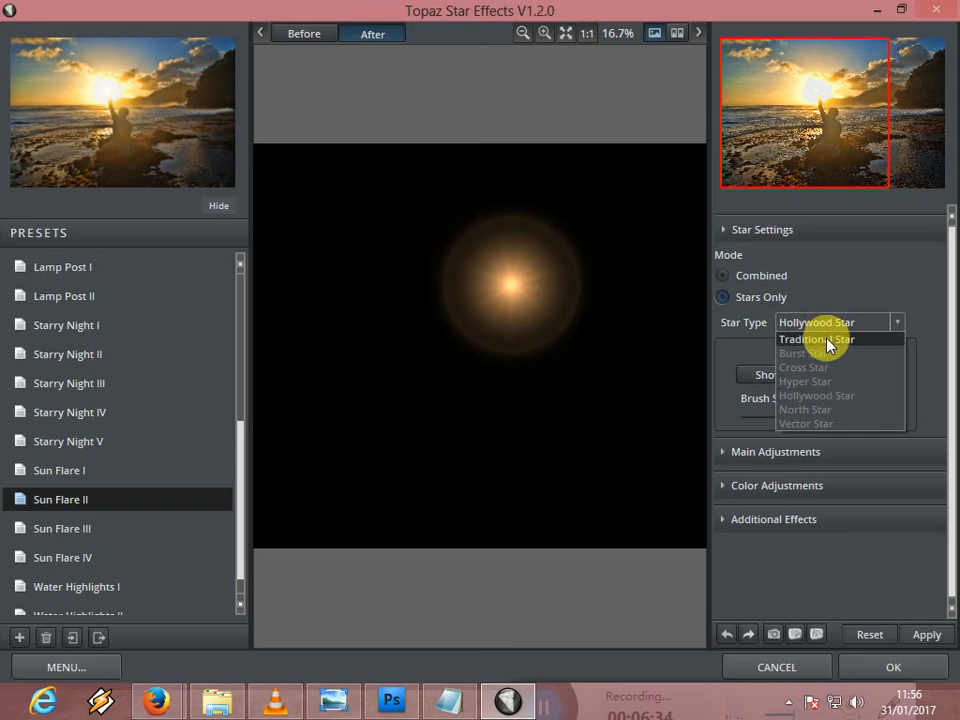
pyautogui.click(826, 340)
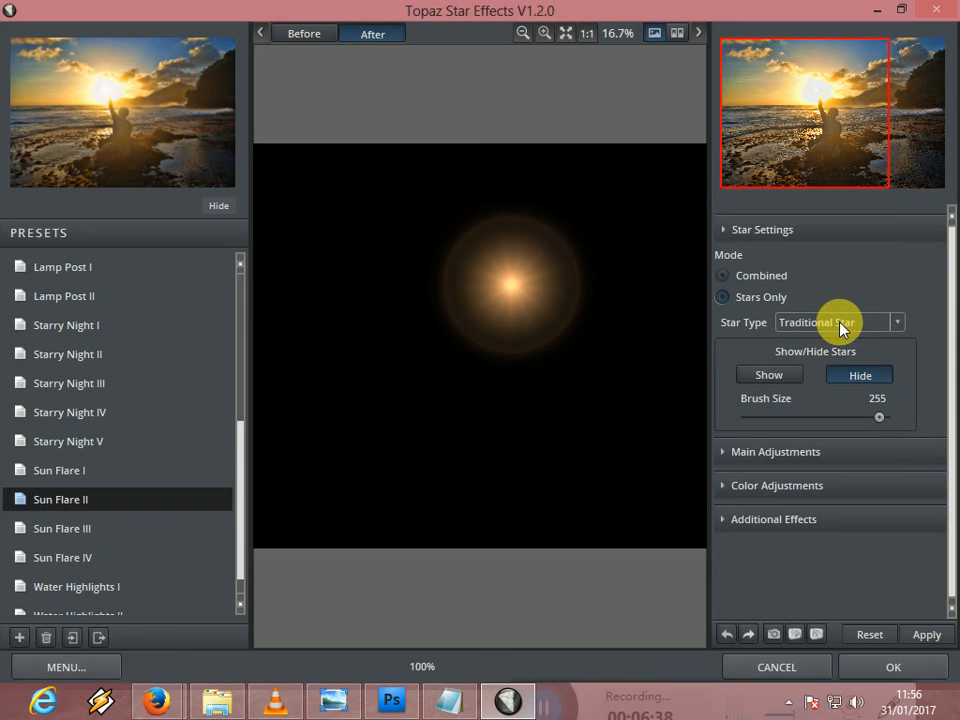
pyautogui.click(842, 329)
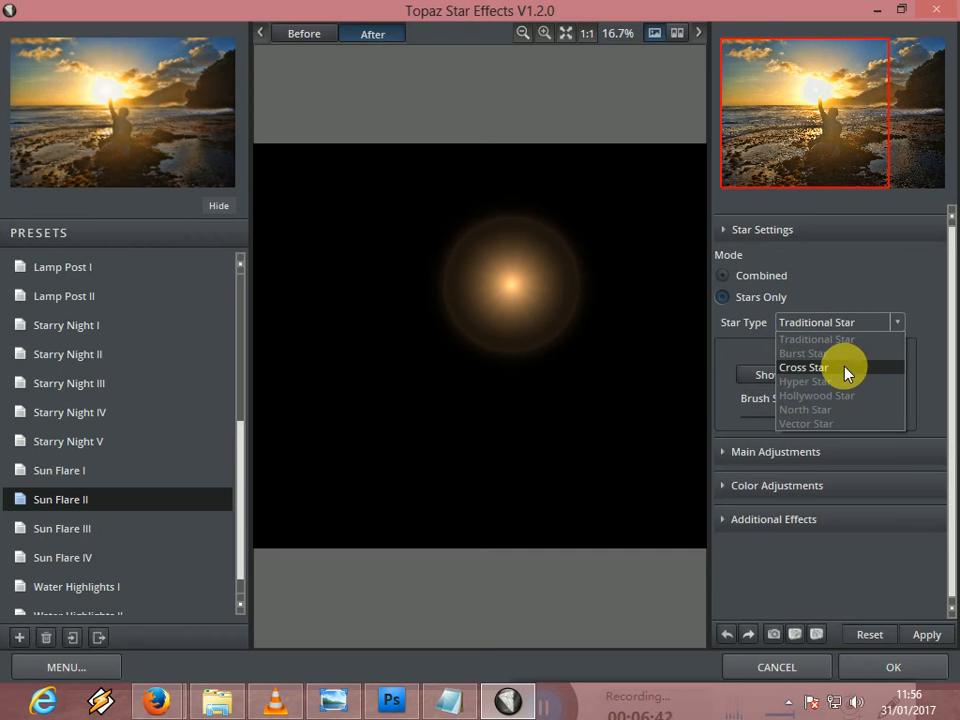
pyautogui.click(844, 368)
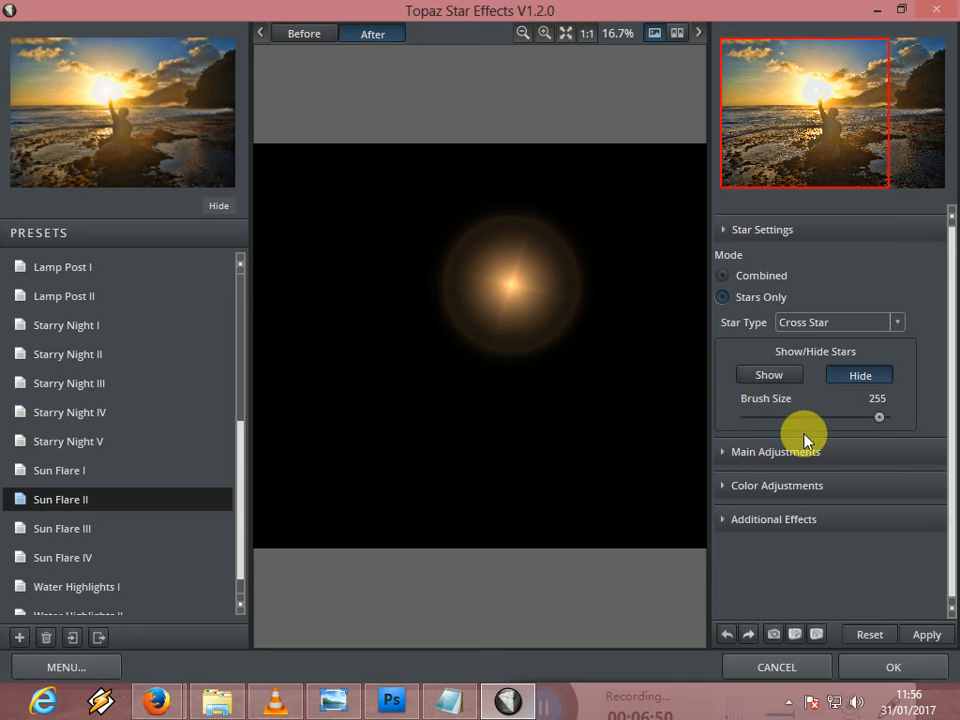
# - Set the star Threshold to 0.81 in the main adjustments after trying a much lower value
pyautogui.click(817, 456)
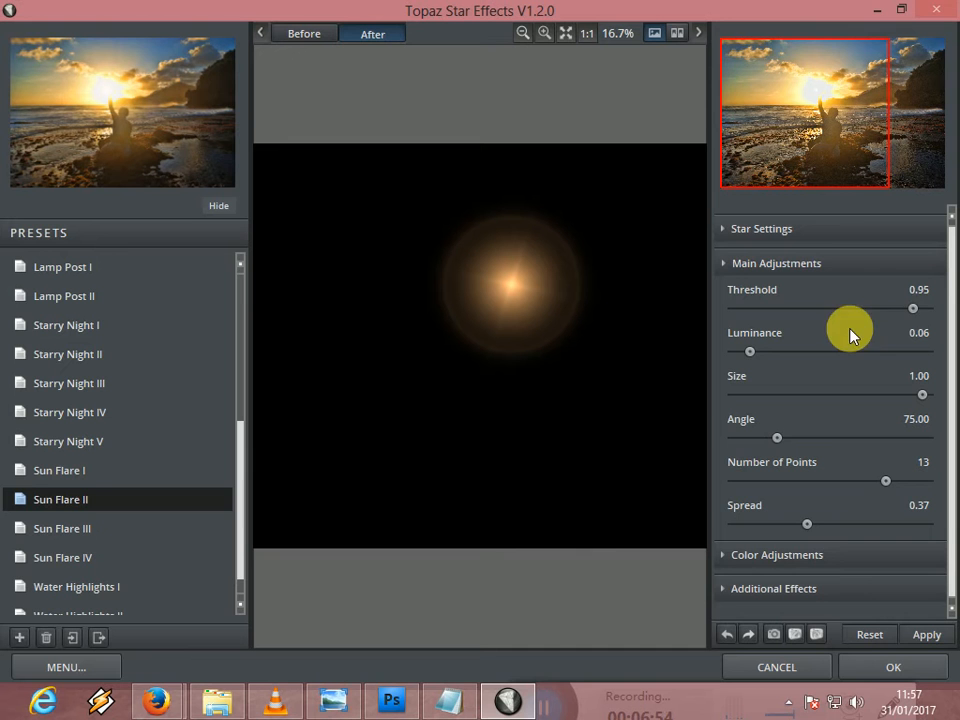
pyautogui.click(905, 311)
pyautogui.moveTo(896, 316); pyautogui.dragTo(800, 310)
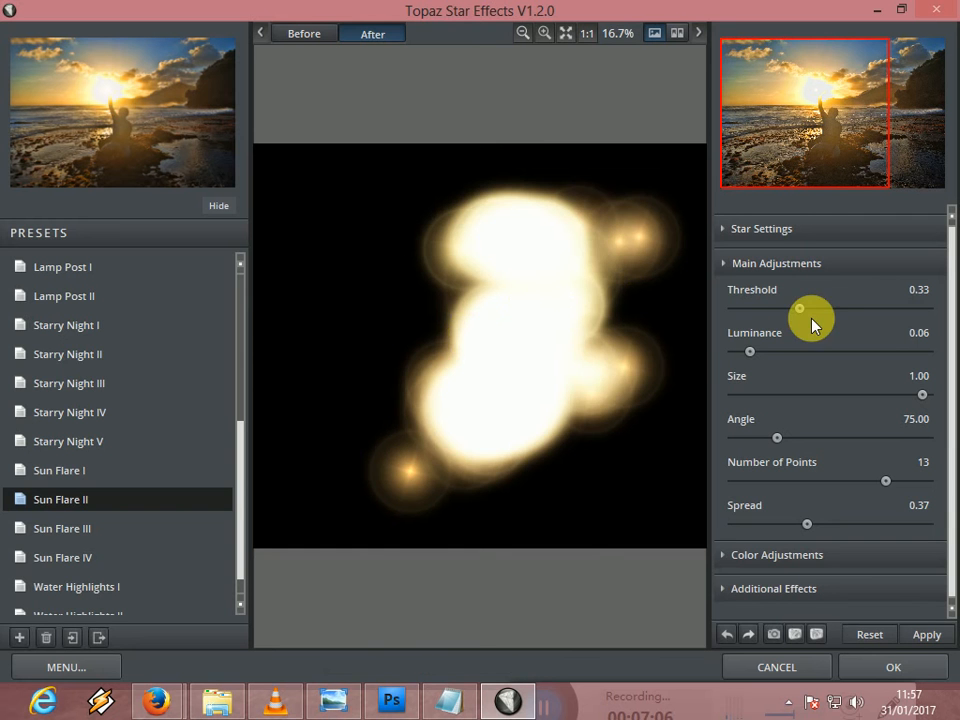
pyautogui.moveTo(801, 311); pyautogui.dragTo(888, 313)
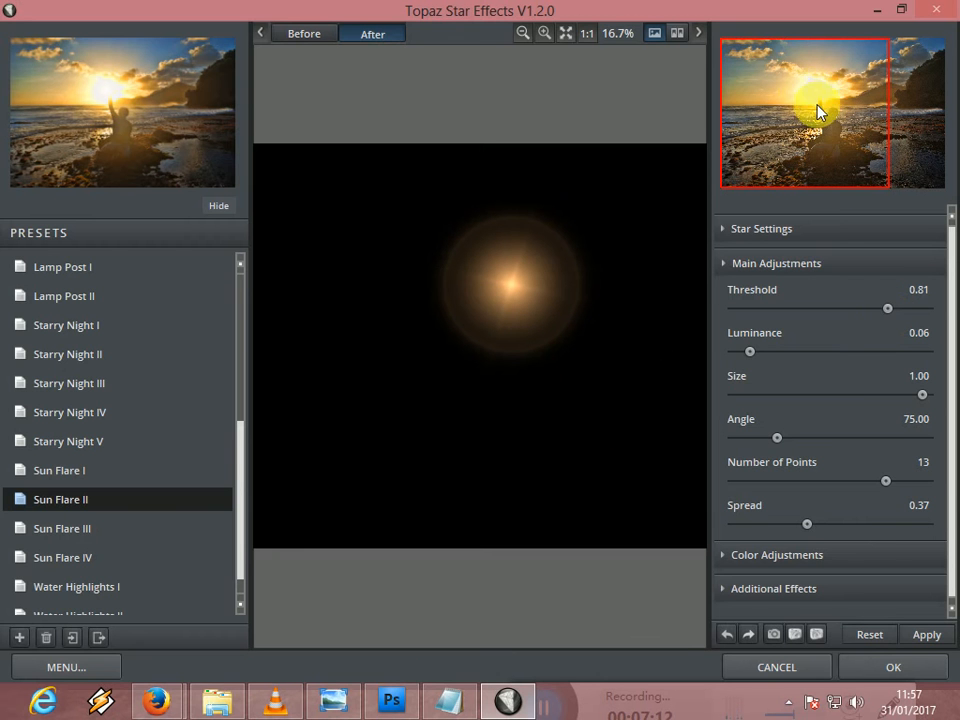
# - Raise the star's Luminance to 0.98
pyautogui.moveTo(753, 357); pyautogui.dragTo(855, 366)
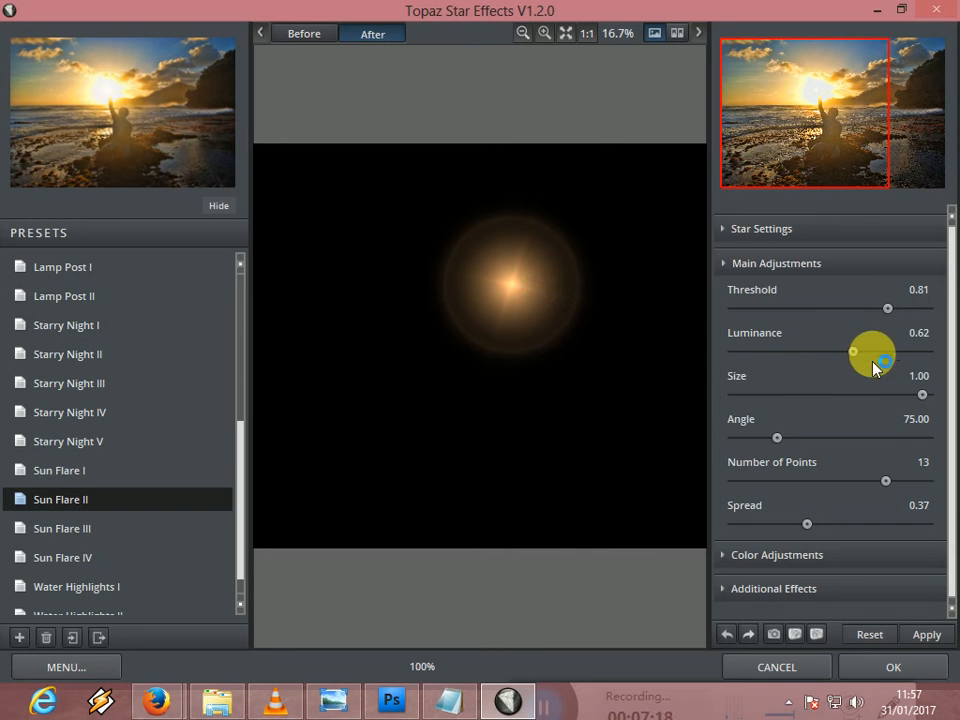
pyautogui.moveTo(852, 356); pyautogui.dragTo(881, 365)
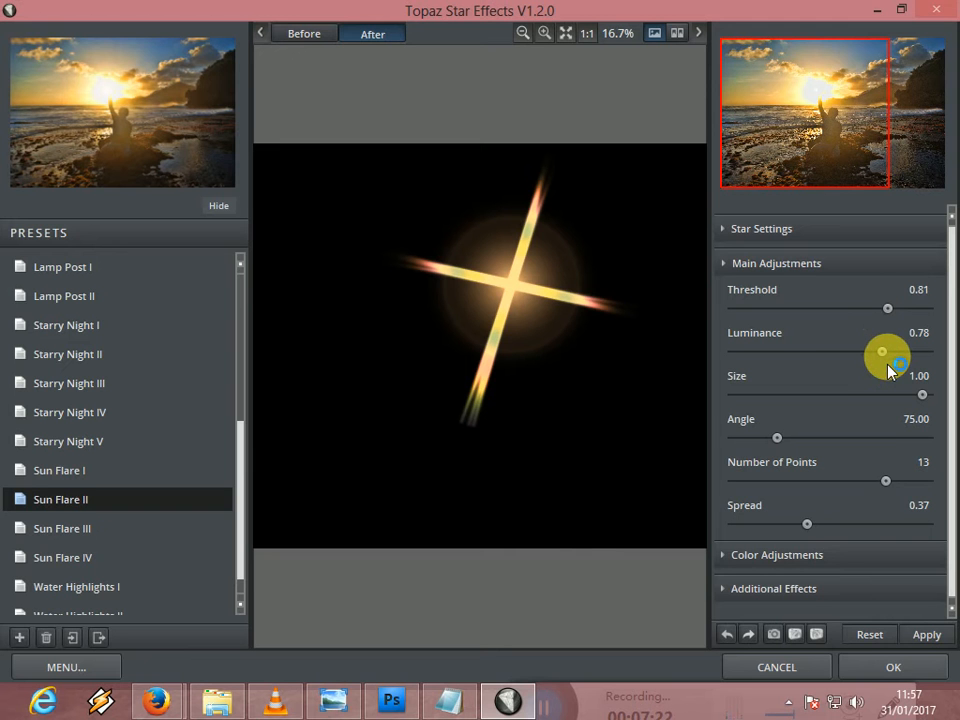
pyautogui.moveTo(888, 358)
pyautogui.mouseDown()
pyautogui.moveTo(917, 364)
pyautogui.moveTo(885, 364)
pyautogui.moveTo(903, 364)
pyautogui.mouseUp()
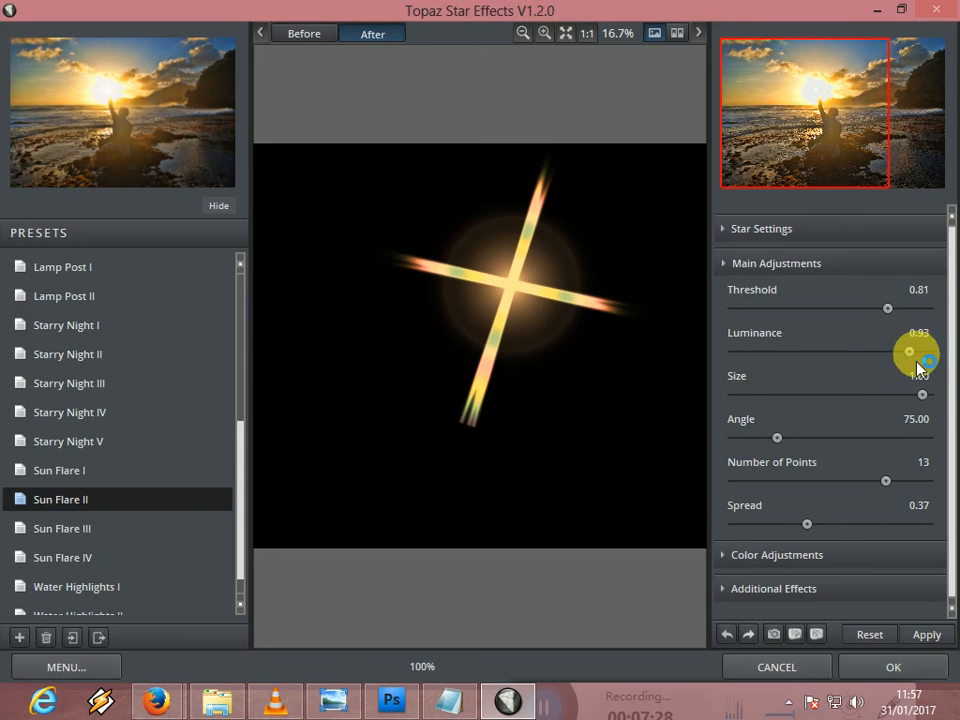
pyautogui.click(910, 360)
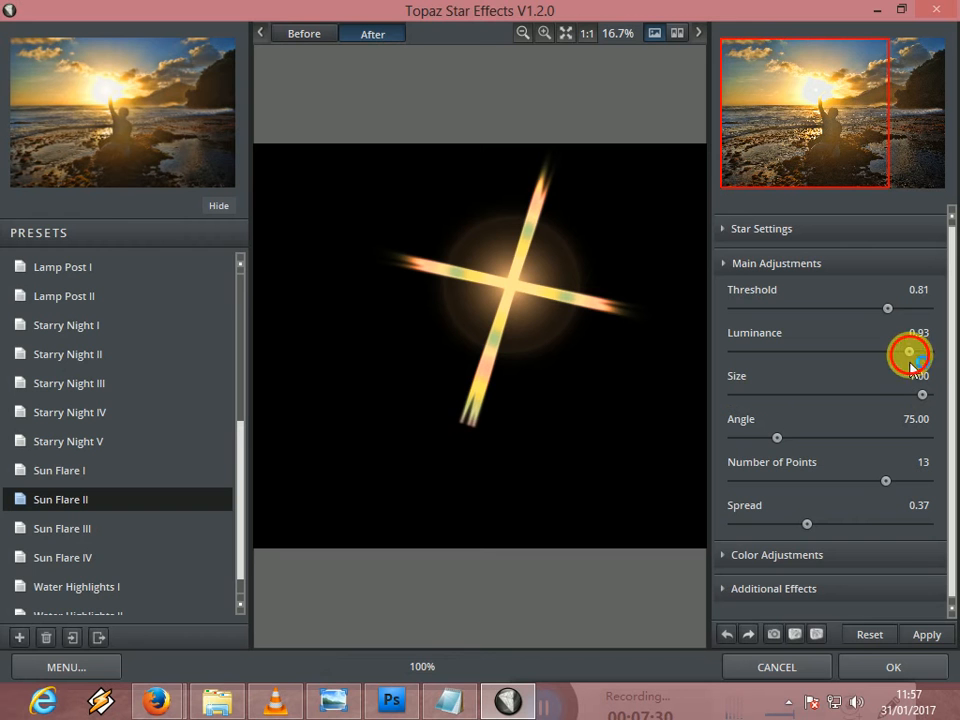
pyautogui.moveTo(928, 365)
pyautogui.mouseDown()
pyautogui.moveTo(917, 368)
pyautogui.moveTo(911, 352)
pyautogui.moveTo(921, 360)
pyautogui.mouseUp()
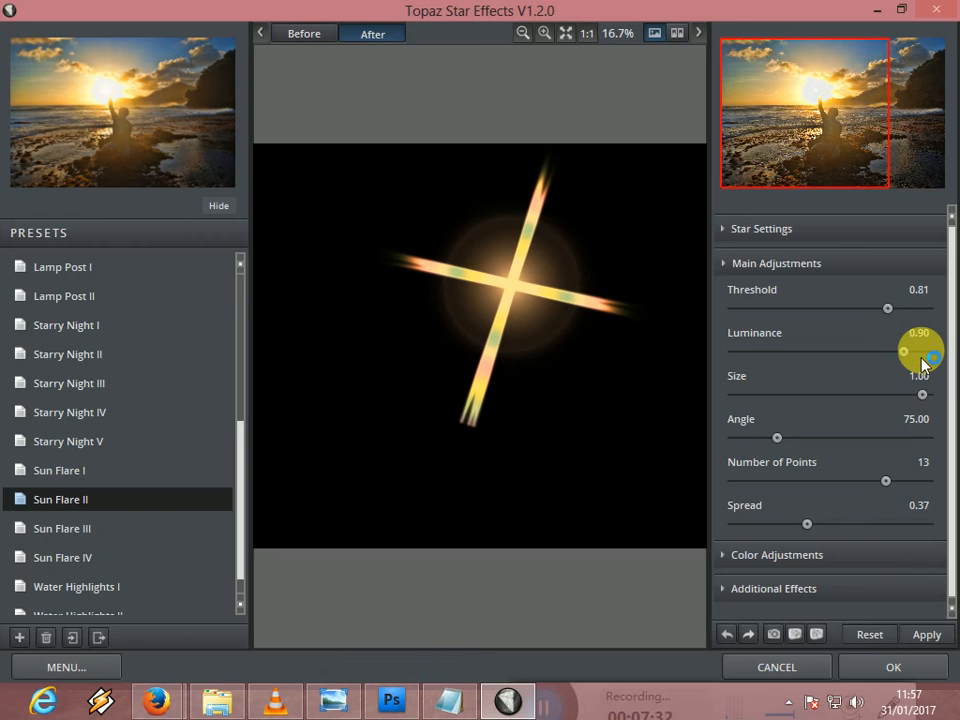
pyautogui.click(916, 358)
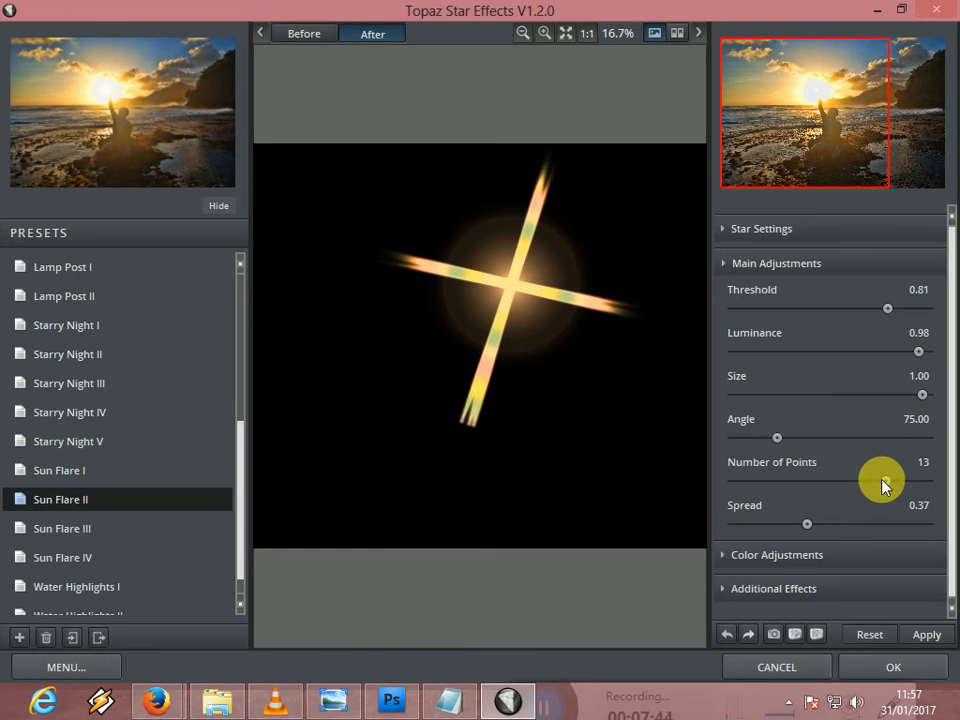
# - Set the star's Number of Points to 4 and its Spread to 1.00
pyautogui.moveTo(886, 482); pyautogui.dragTo(756, 505)
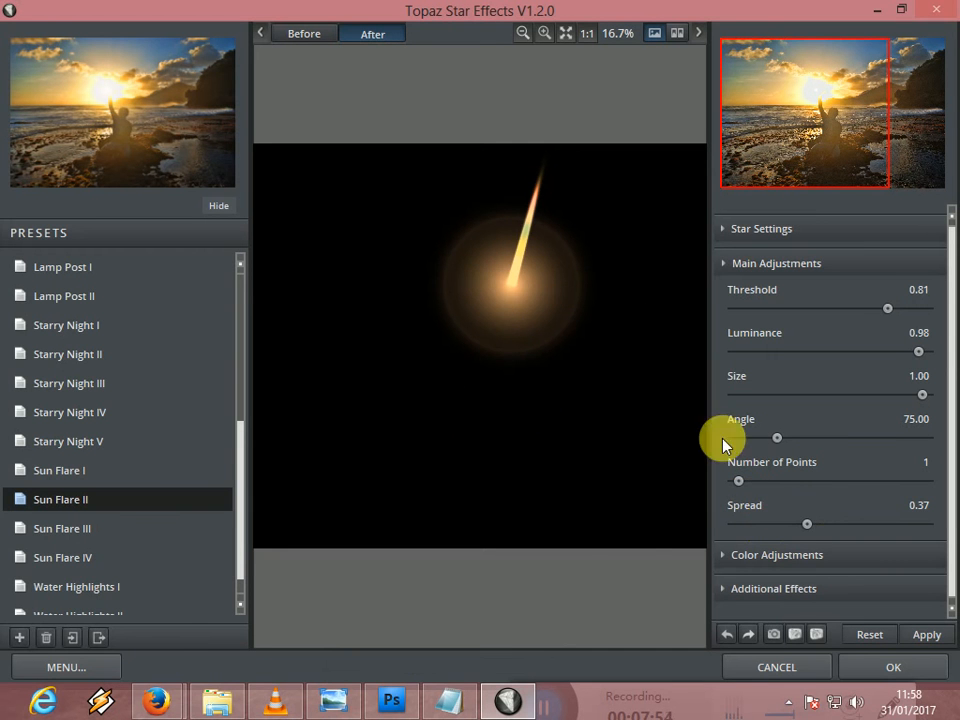
pyautogui.click(777, 484)
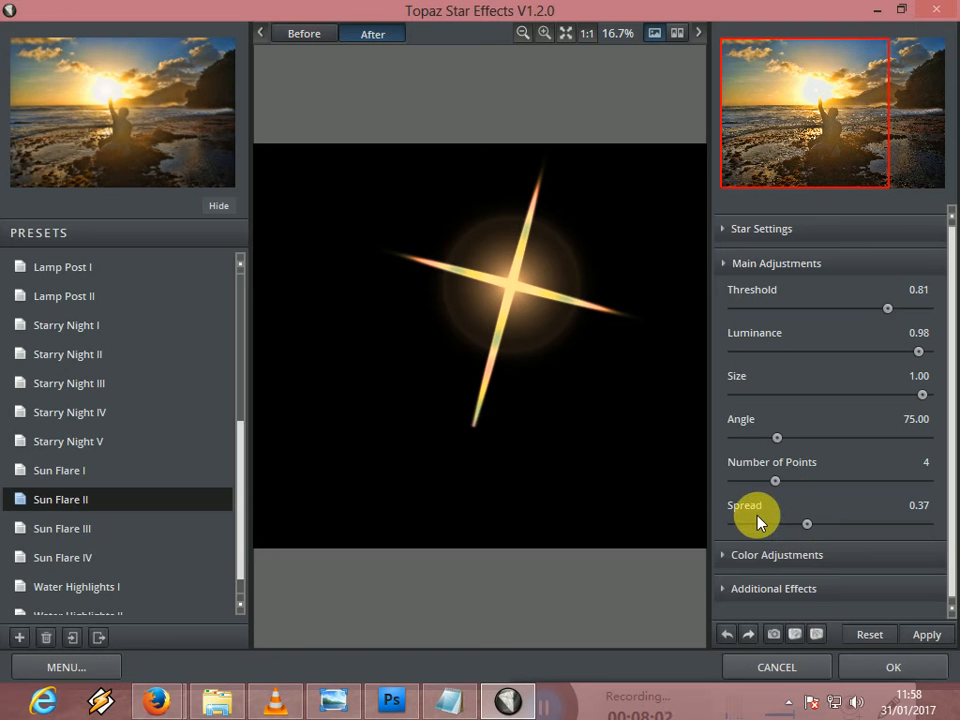
pyautogui.moveTo(806, 526); pyautogui.dragTo(930, 530)
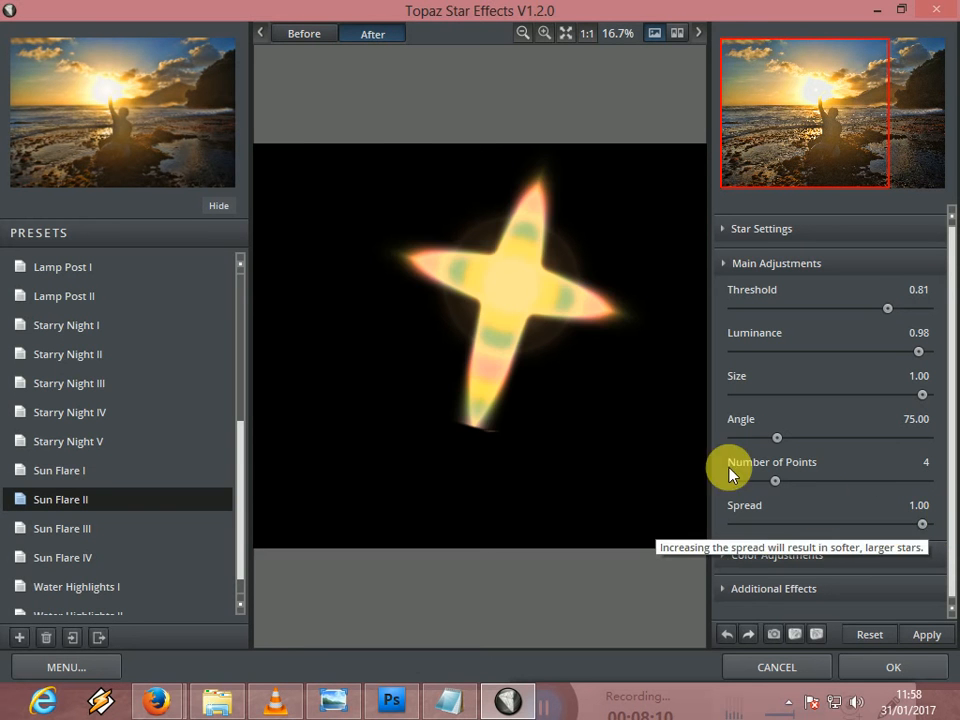
# - Rotate the star by setting its Angle to 340
pyautogui.moveTo(779, 447); pyautogui.dragTo(782, 444)
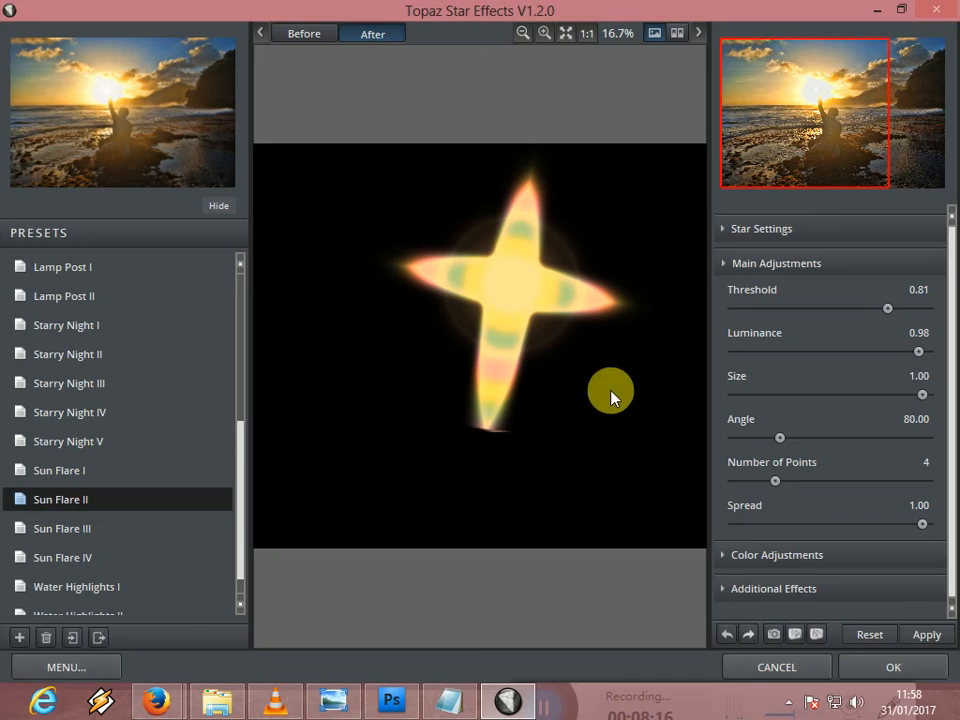
pyautogui.moveTo(781, 443); pyautogui.dragTo(821, 443)
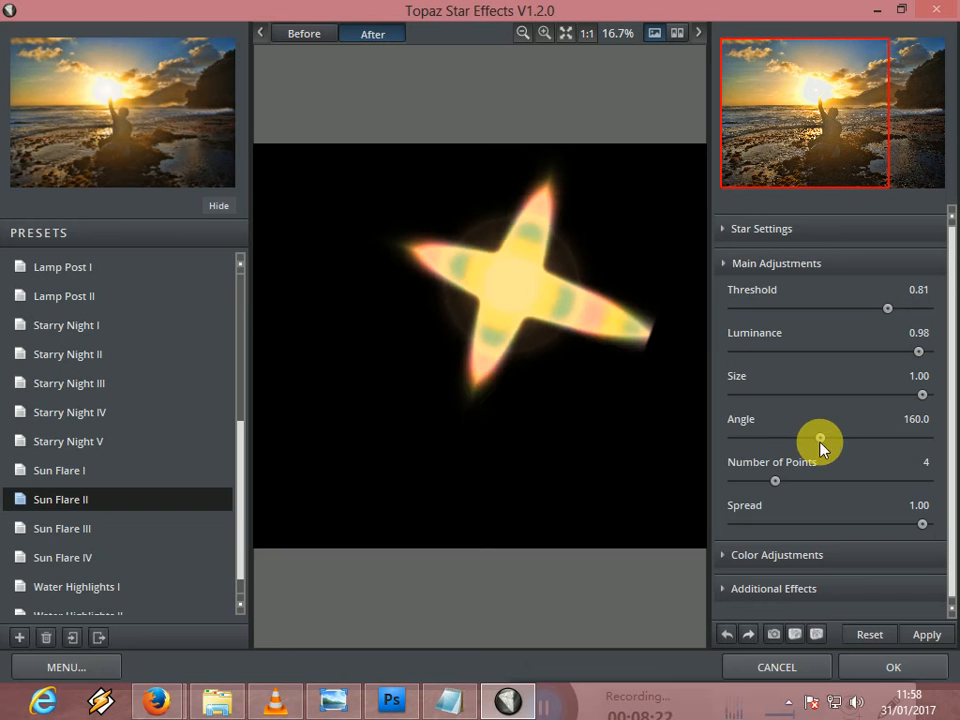
pyautogui.moveTo(820, 444); pyautogui.dragTo(929, 449)
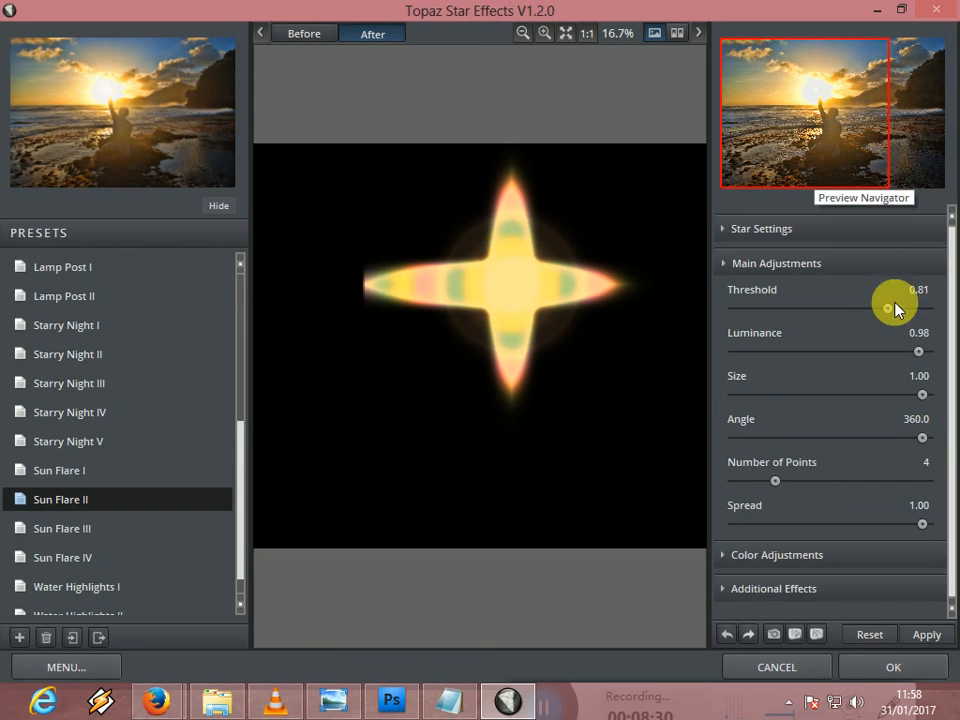
pyautogui.moveTo(926, 437); pyautogui.dragTo(913, 443)
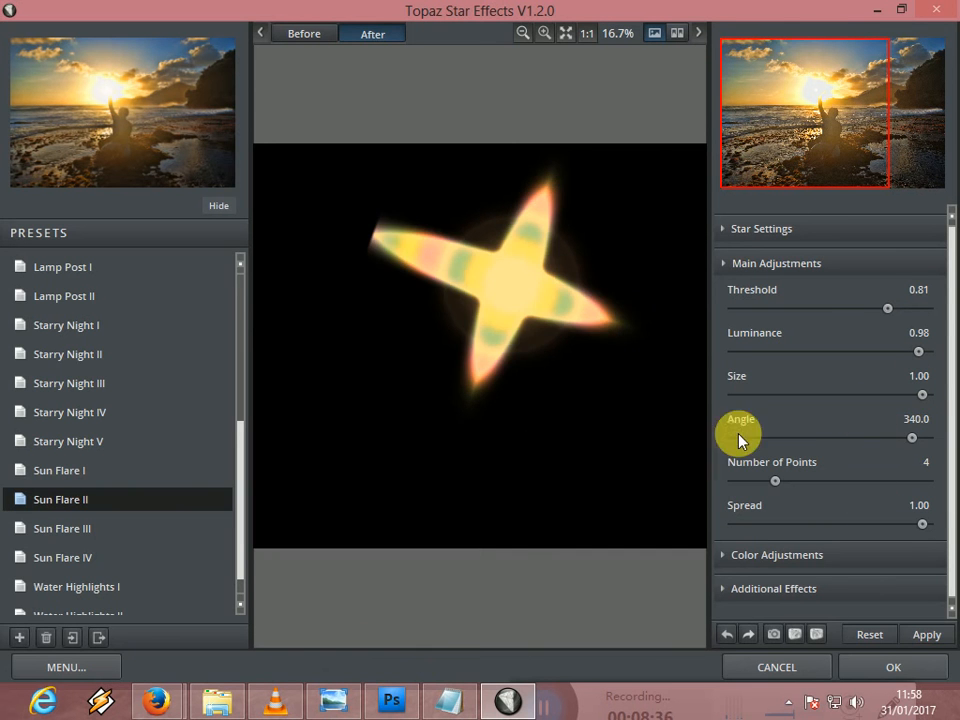
# - Set the star's RainBow Frequency and RainBow Strength to 1.00 in the color adjustments
pyautogui.click(764, 556)
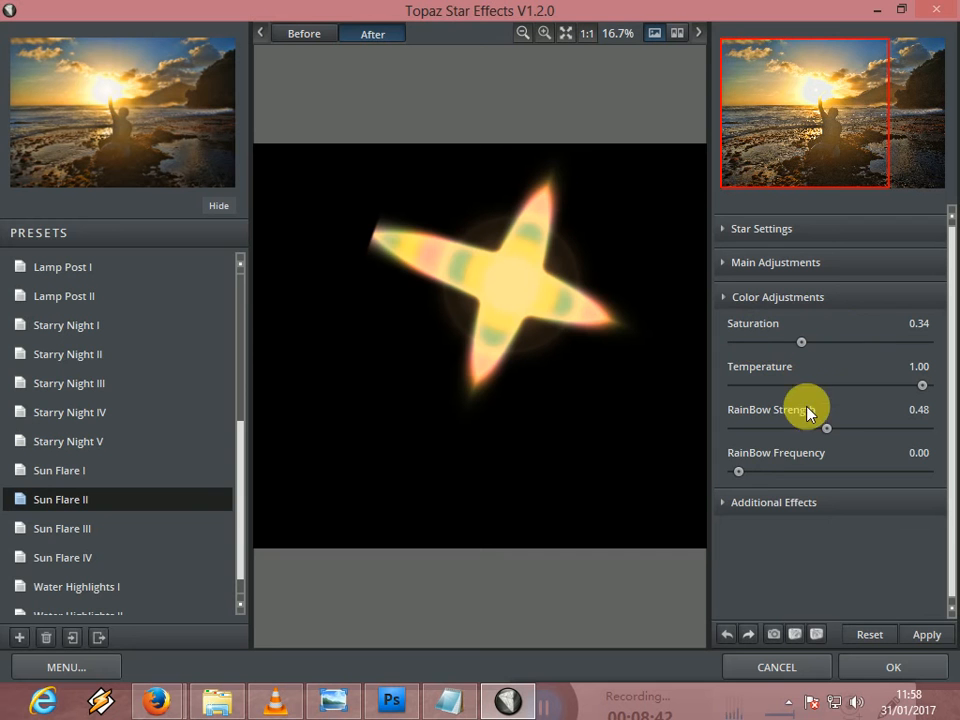
pyautogui.moveTo(739, 471); pyautogui.dragTo(928, 474)
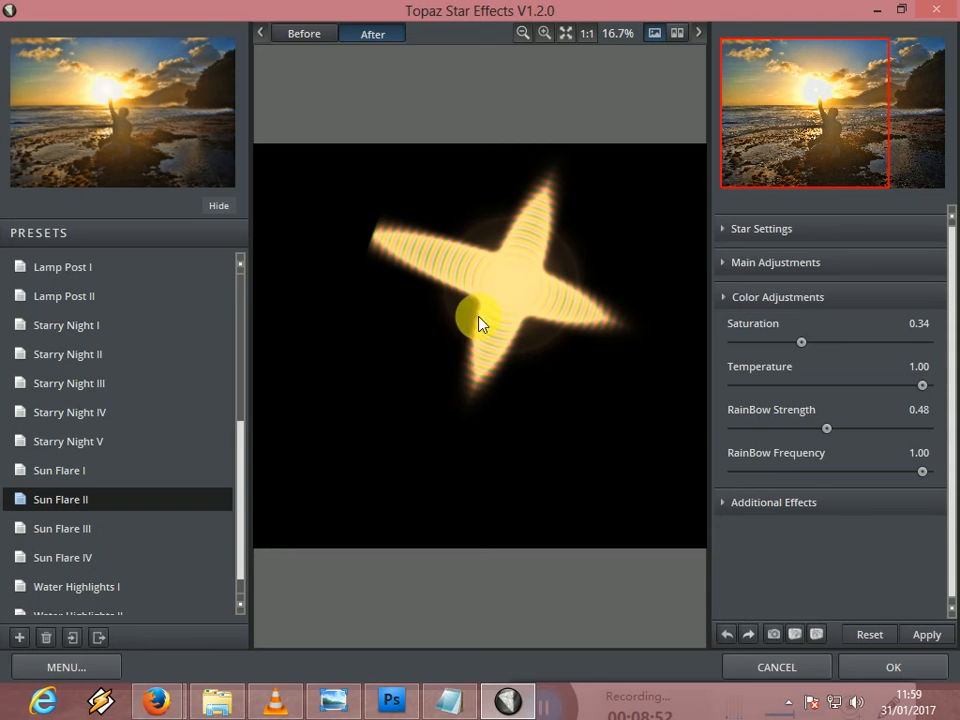
pyautogui.moveTo(828, 432); pyautogui.dragTo(936, 431)
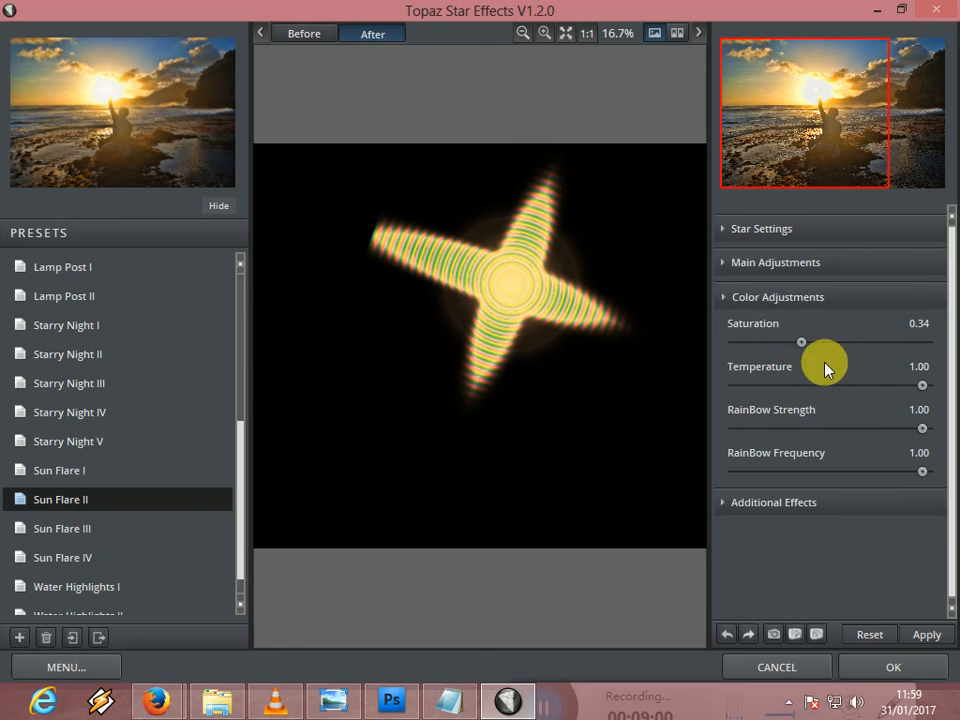
# - Try stronger color saturation on the star, then settle its Saturation at 0.32
pyautogui.moveTo(804, 343); pyautogui.dragTo(930, 357)
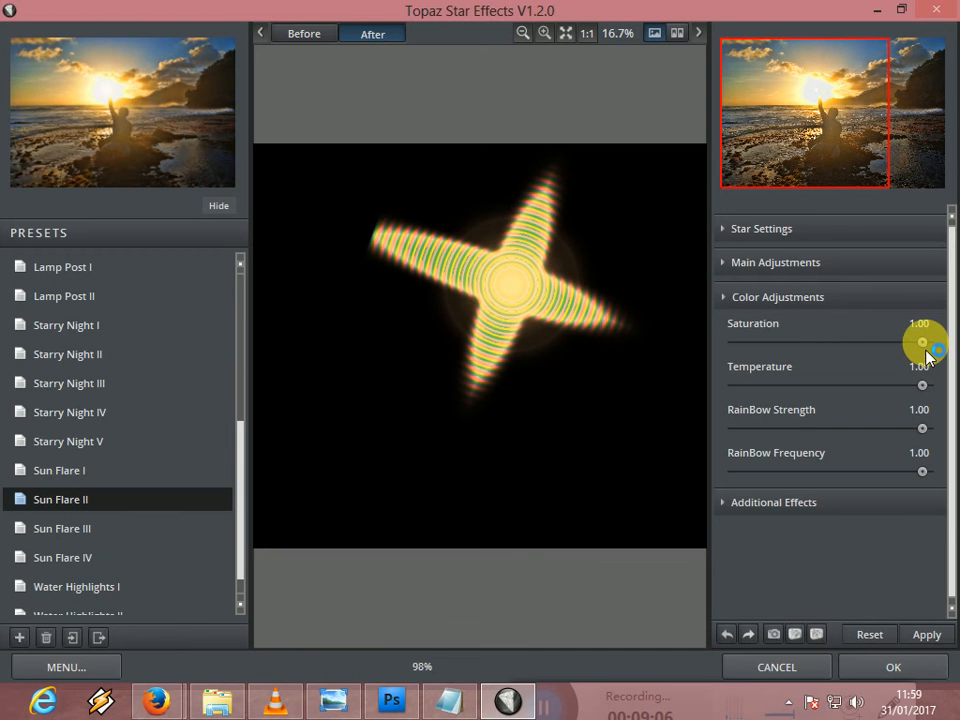
pyautogui.moveTo(926, 344); pyautogui.dragTo(894, 354)
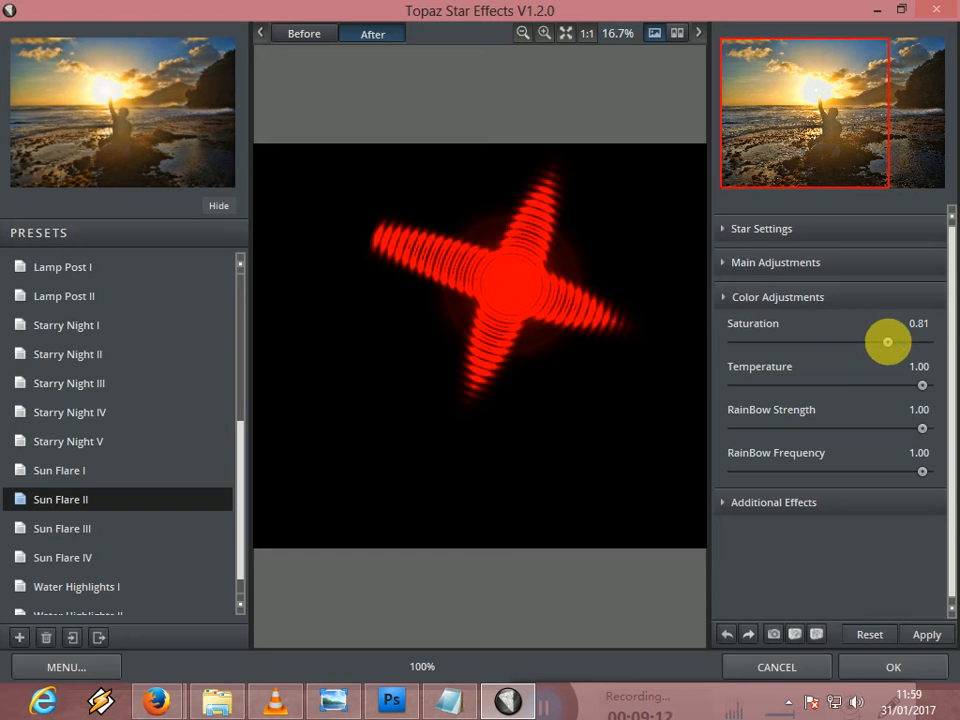
pyautogui.moveTo(887, 342); pyautogui.dragTo(845, 347)
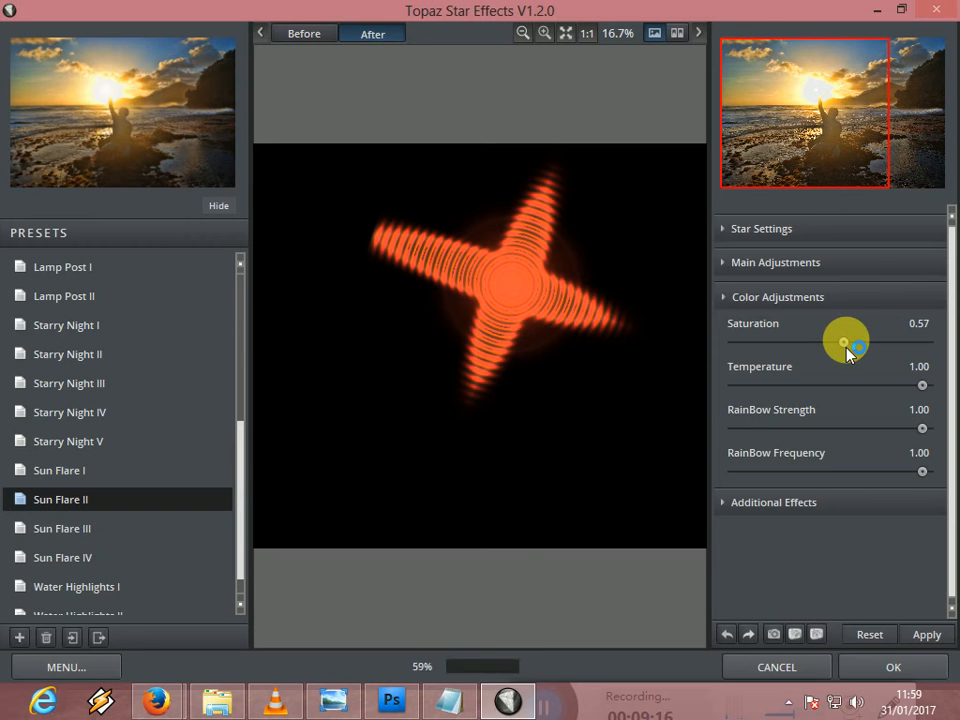
pyautogui.moveTo(840, 345); pyautogui.dragTo(798, 357)
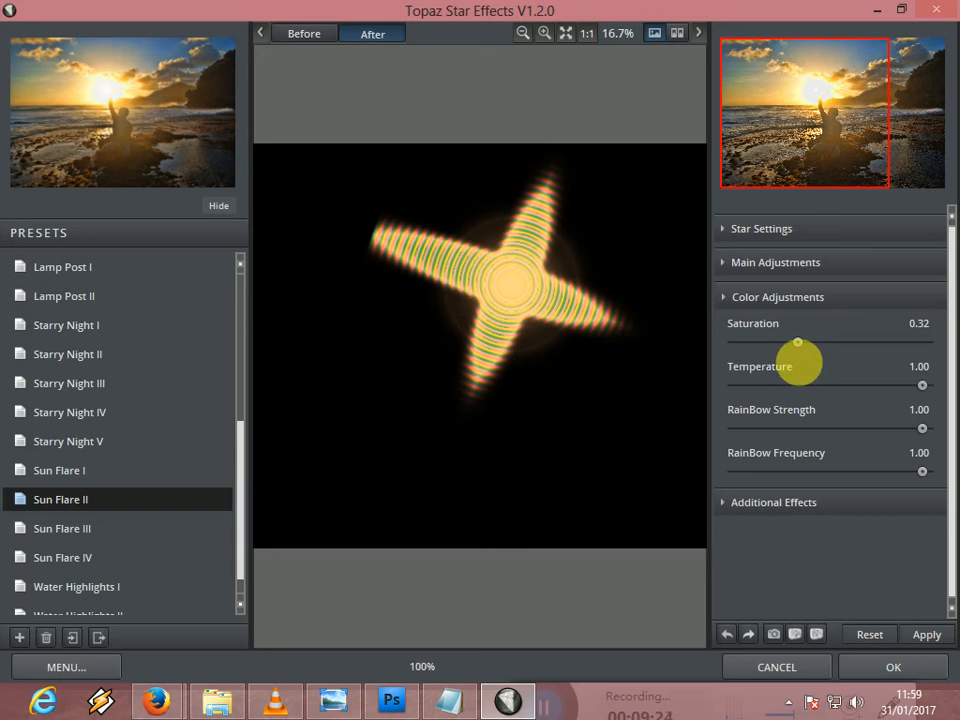
# - Set the star's color Temperature to 0.75
pyautogui.moveTo(921, 386); pyautogui.dragTo(855, 410)
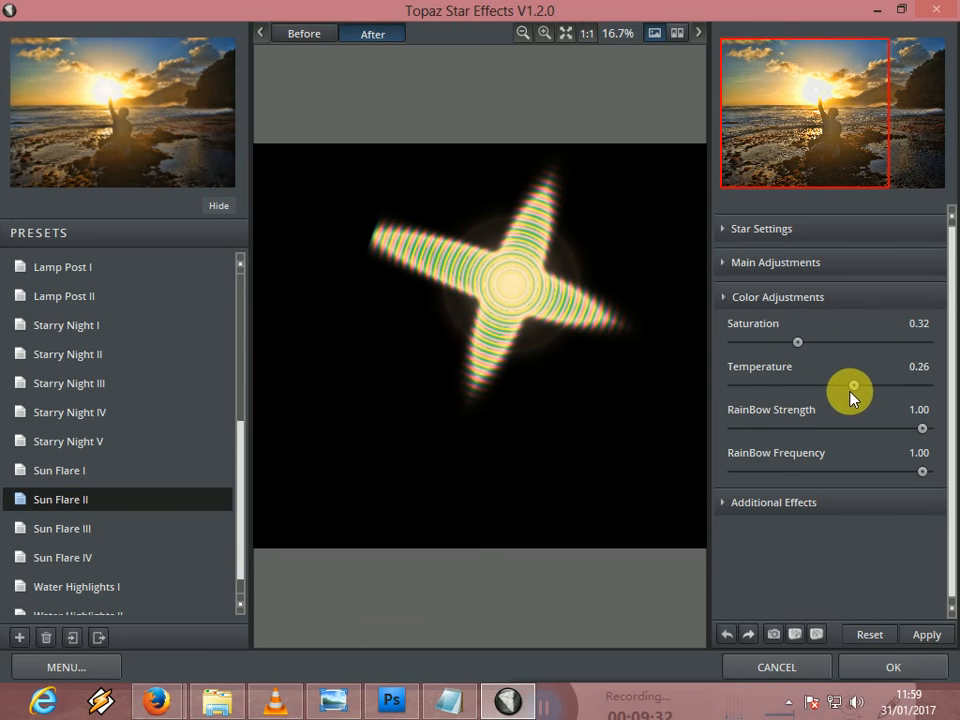
pyautogui.moveTo(868, 384); pyautogui.dragTo(899, 392)
pyautogui.moveTo(897, 385); pyautogui.dragTo(900, 389)
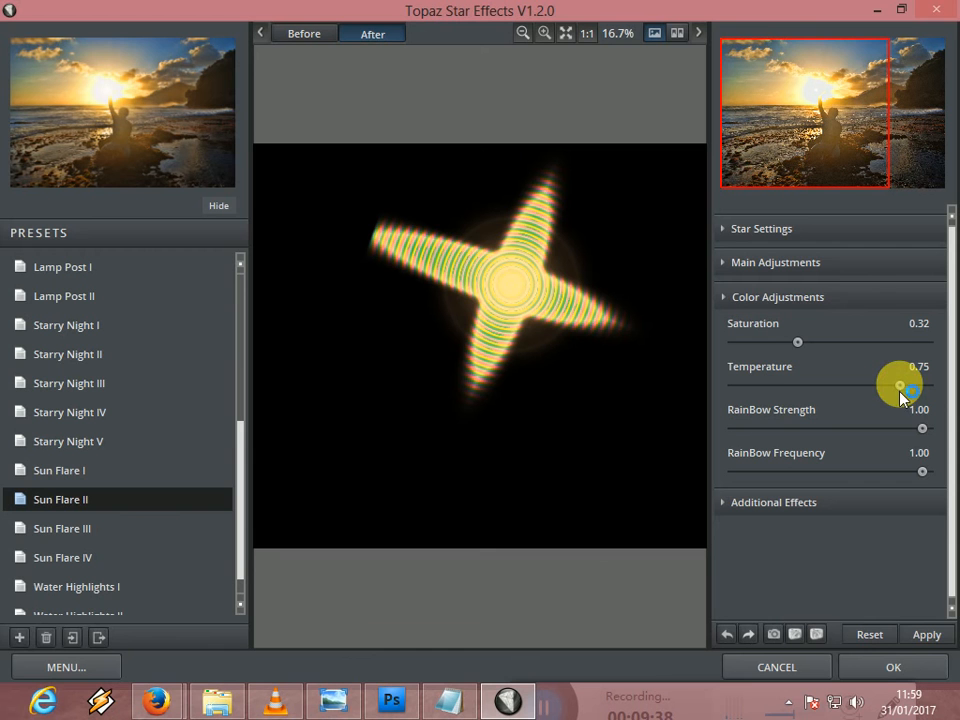
# - Reduce the star's RainBow Strength to 0.57
pyautogui.click(920, 441)
pyautogui.moveTo(921, 440); pyautogui.dragTo(875, 432)
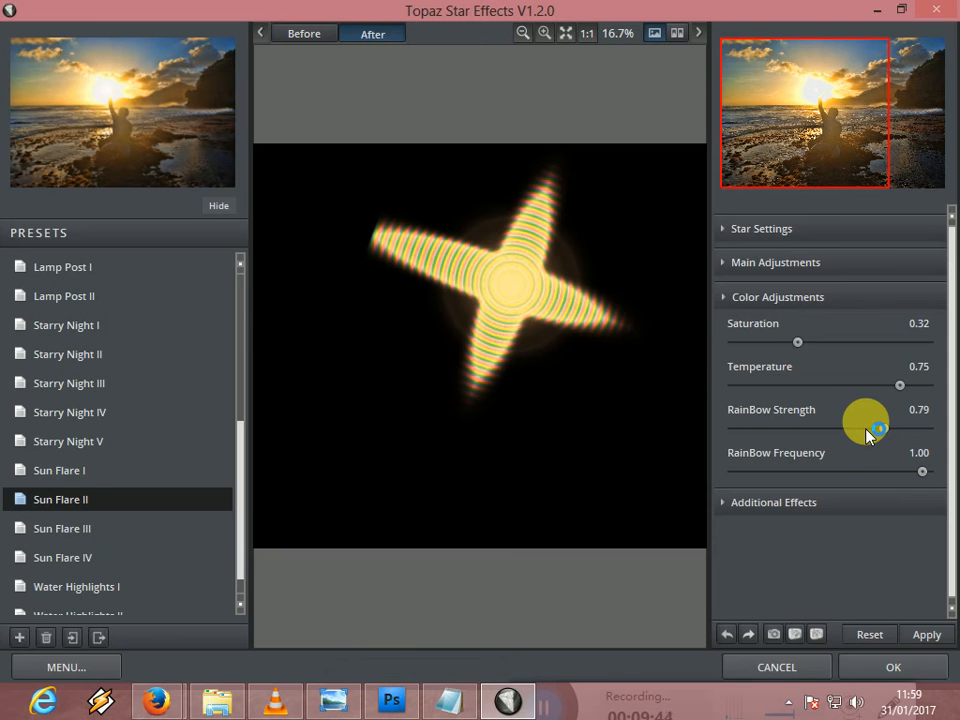
pyautogui.click(846, 430)
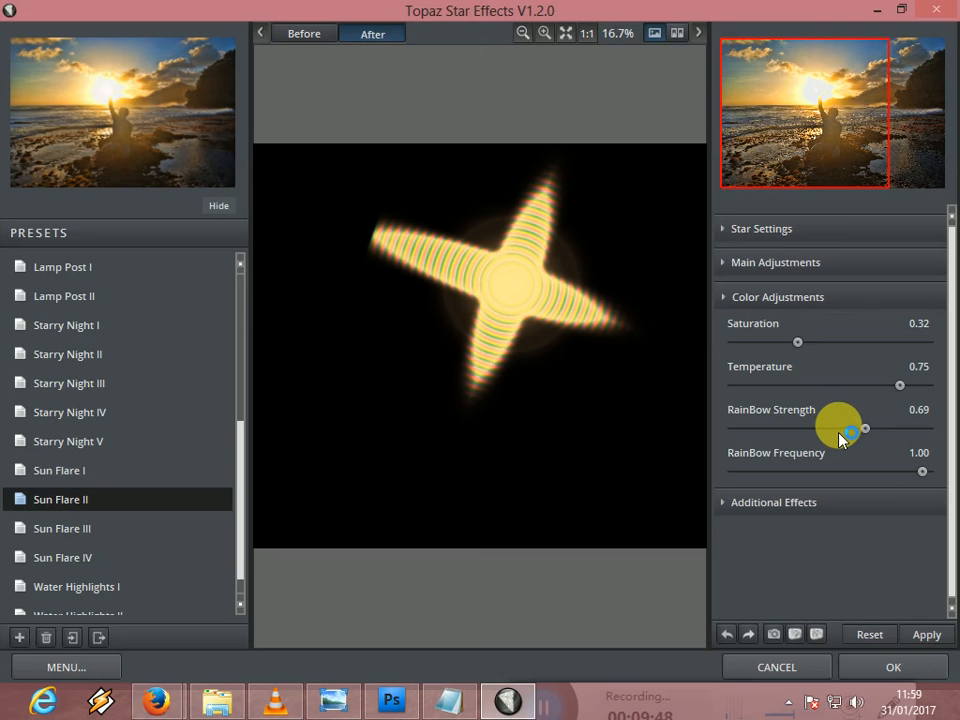
pyautogui.click(844, 430)
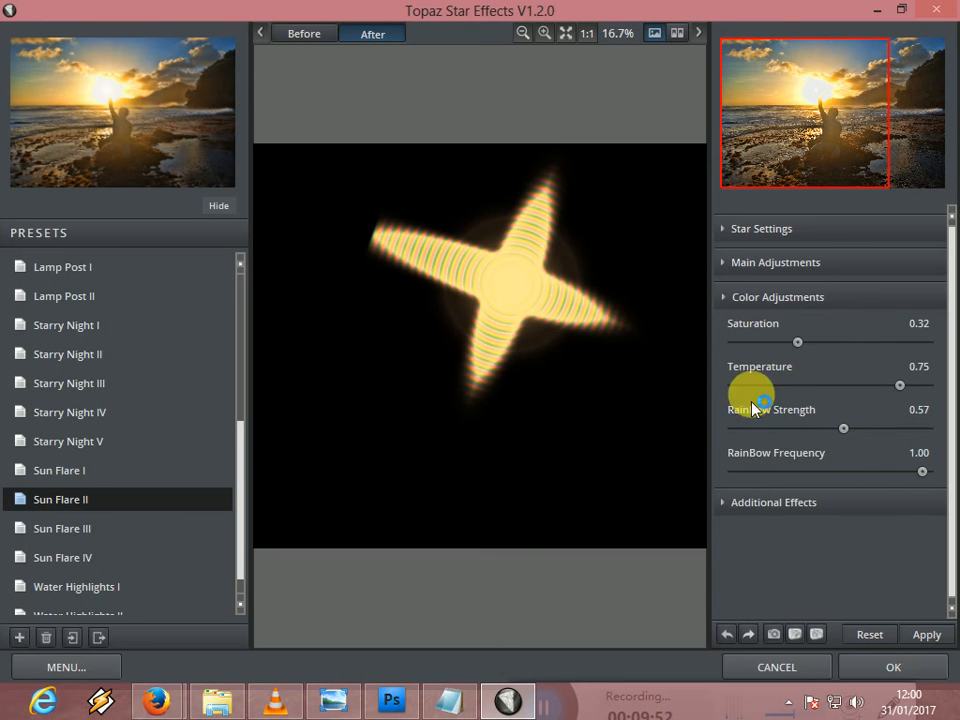
# - Set the star's Ring Flare to 1.00 and Secondary Points to 0.41 in the additional effects
pyautogui.click(814, 500)
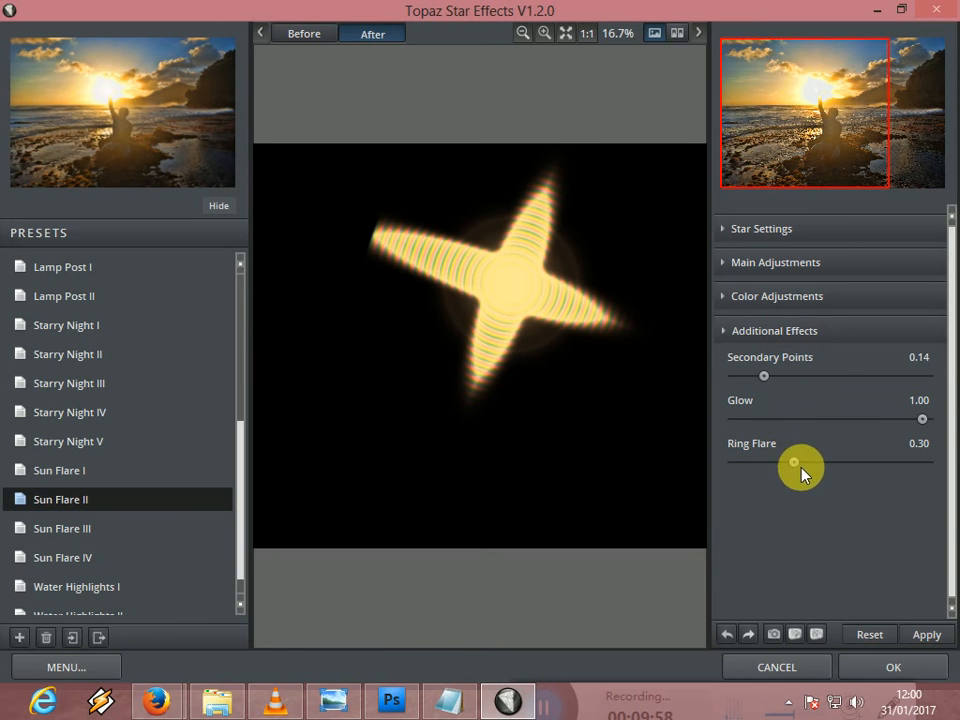
pyautogui.moveTo(795, 466); pyautogui.dragTo(936, 464)
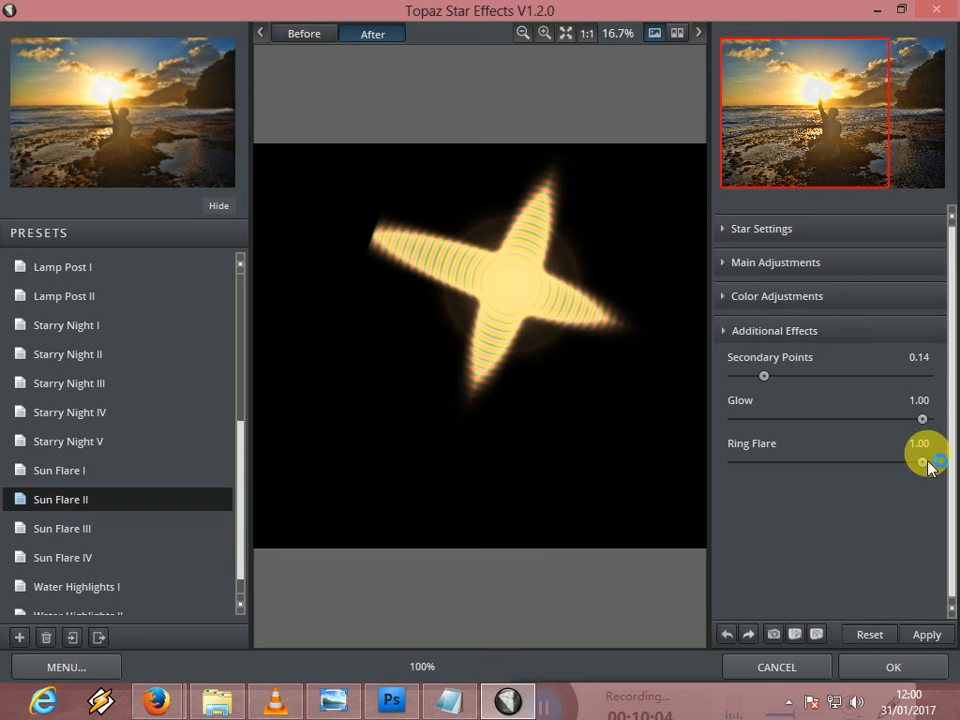
pyautogui.moveTo(764, 376); pyautogui.dragTo(922, 381)
pyautogui.click(811, 378)
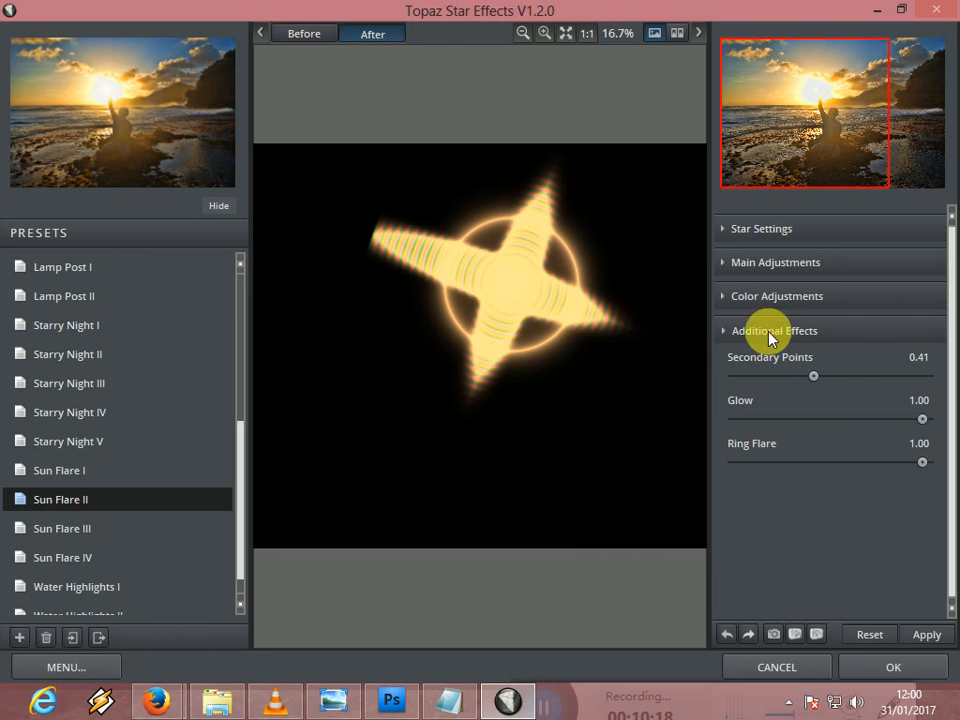
# - Try different rainbow looks on the star, ending with RainBow Strength 1.00 and RainBow Frequency 0.35
pyautogui.click(746, 302)
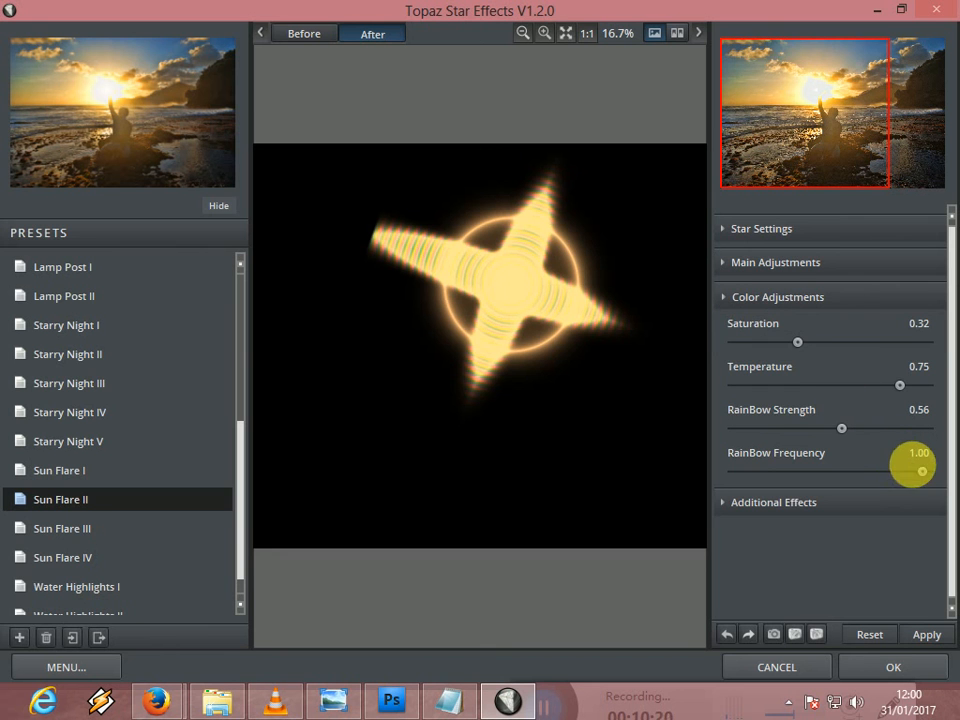
pyautogui.moveTo(921, 471); pyautogui.dragTo(912, 476)
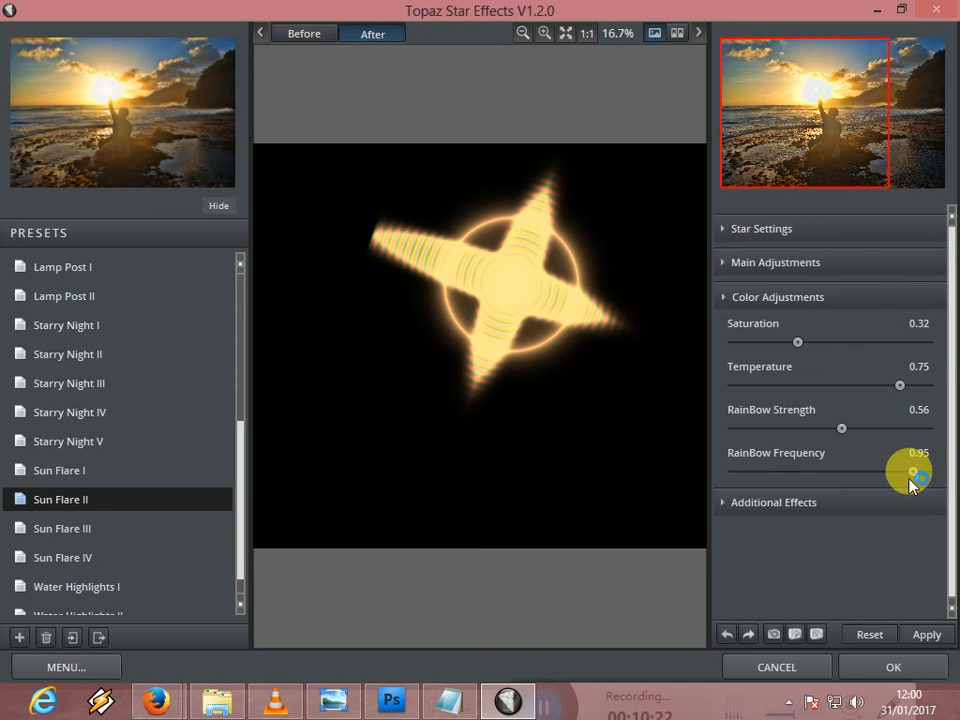
pyautogui.click(842, 430)
pyautogui.moveTo(842, 432); pyautogui.dragTo(741, 436)
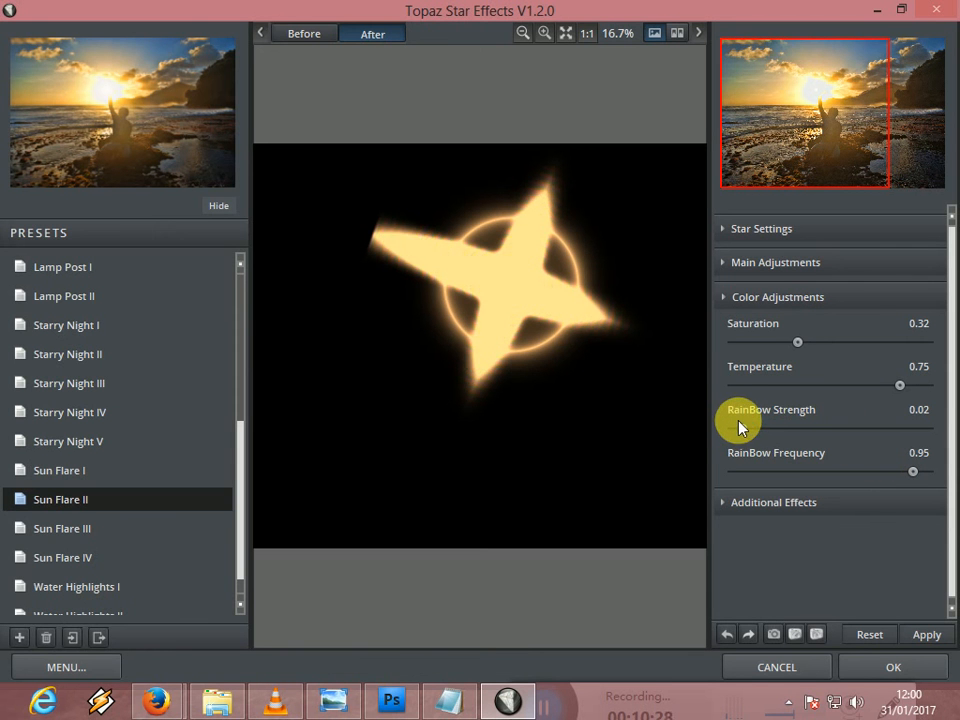
pyautogui.moveTo(741, 427); pyautogui.dragTo(932, 437)
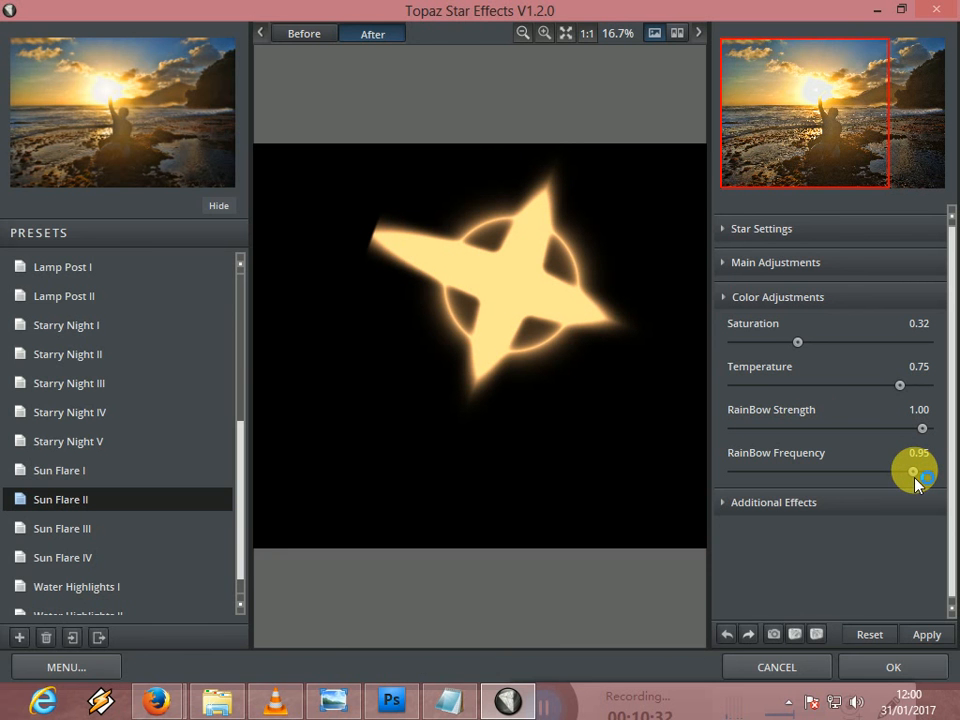
pyautogui.moveTo(915, 478); pyautogui.dragTo(855, 484)
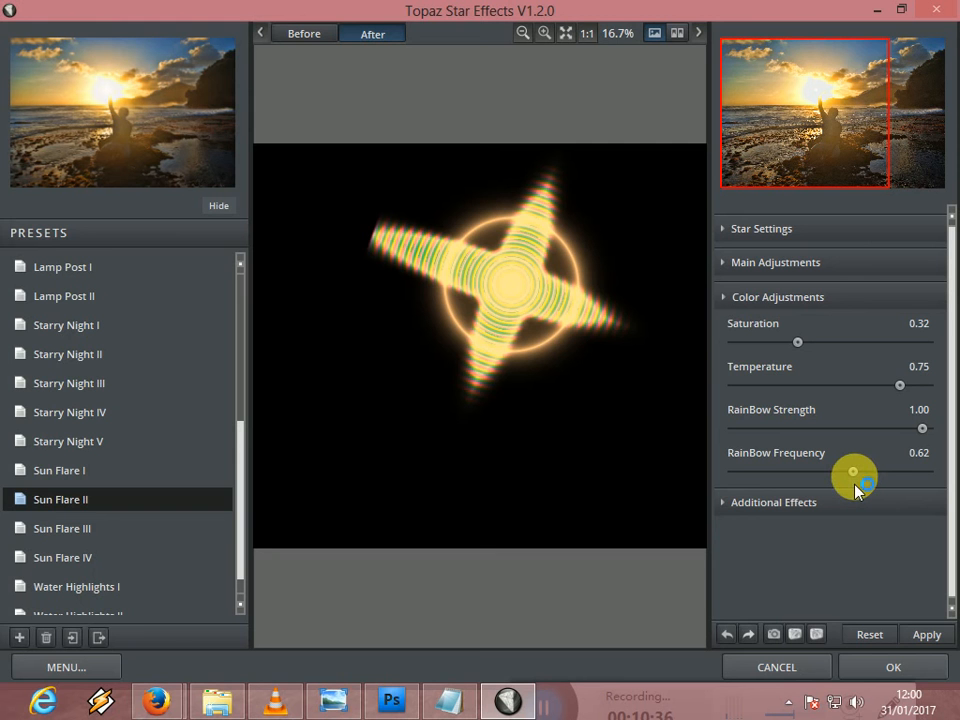
pyautogui.moveTo(855, 474); pyautogui.dragTo(803, 480)
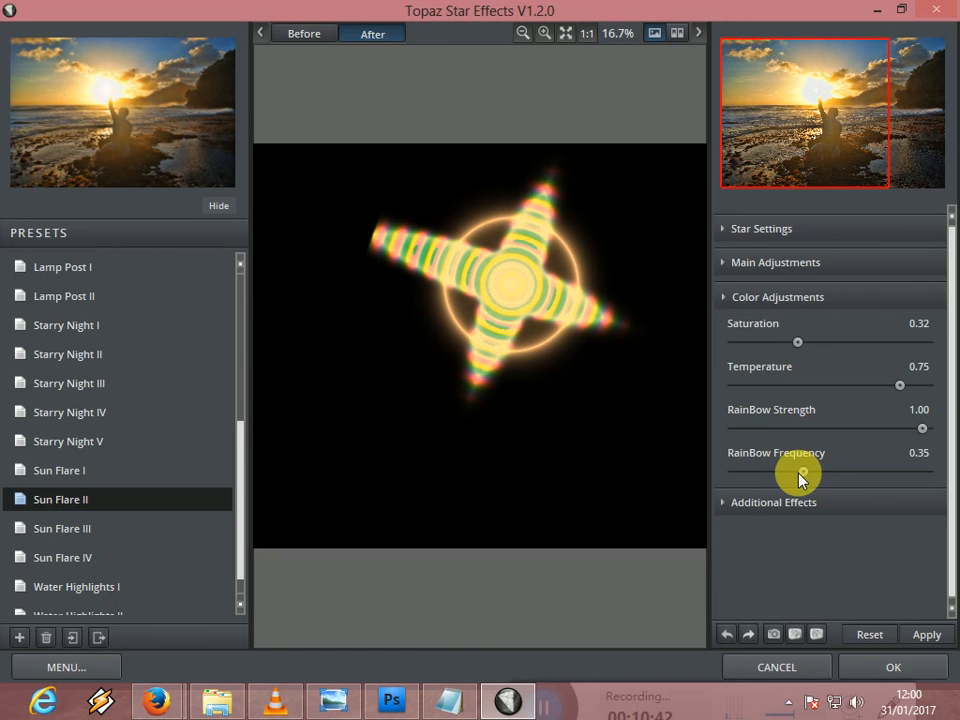
# - Try a cooler, paler star with Saturation at 0.18 and Temperature at -0.20
pyautogui.moveTo(799, 342); pyautogui.dragTo(847, 349)
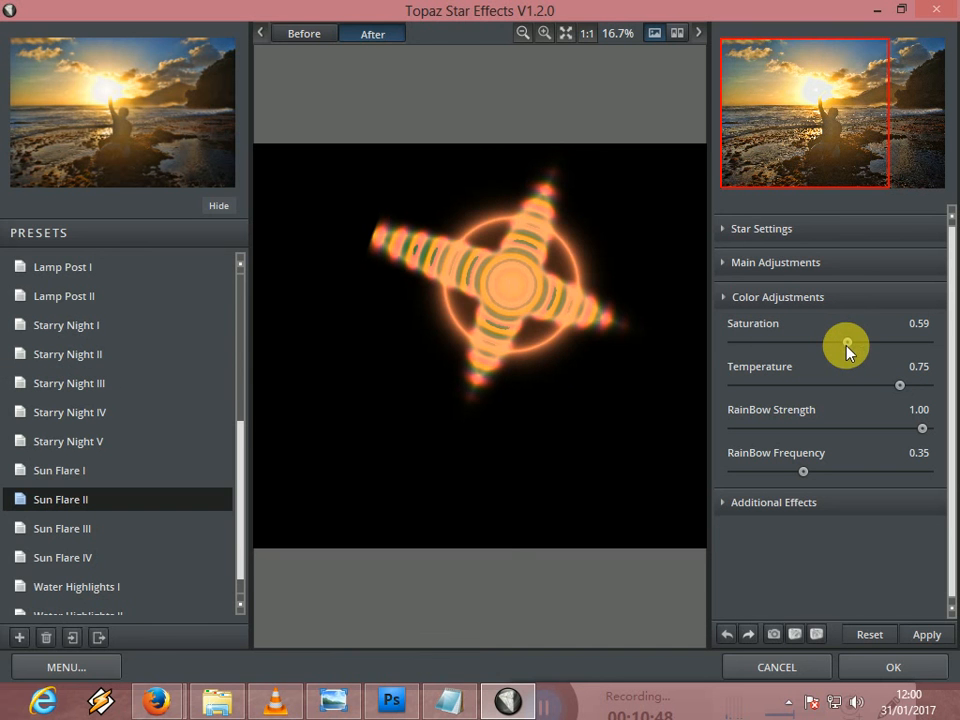
pyautogui.moveTo(841, 346); pyautogui.dragTo(771, 351)
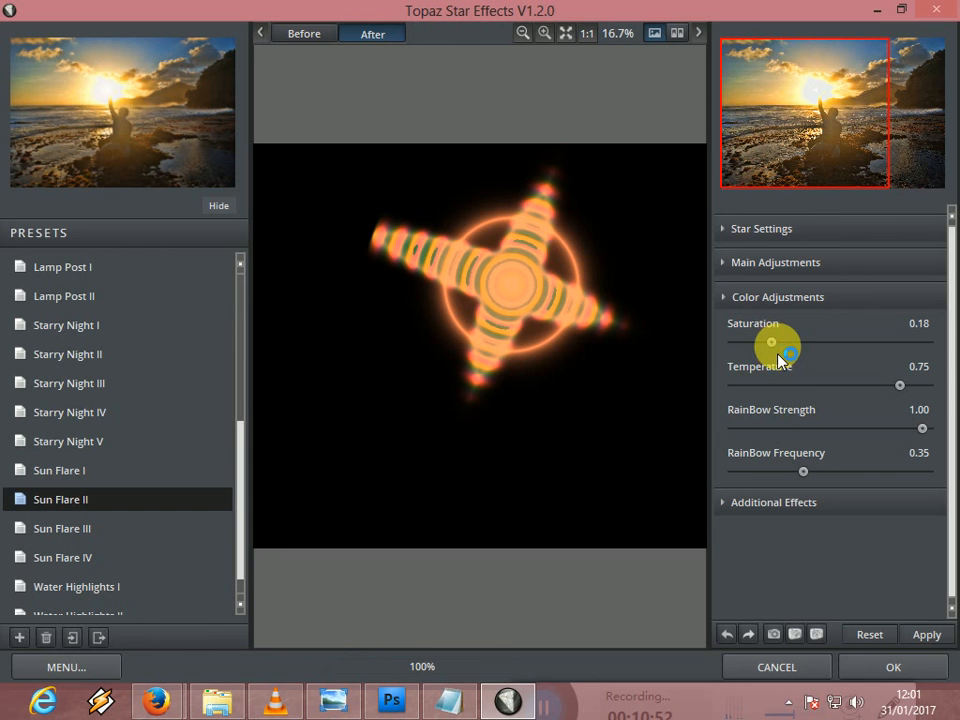
pyautogui.moveTo(898, 390); pyautogui.dragTo(812, 386)
pyautogui.click(778, 346)
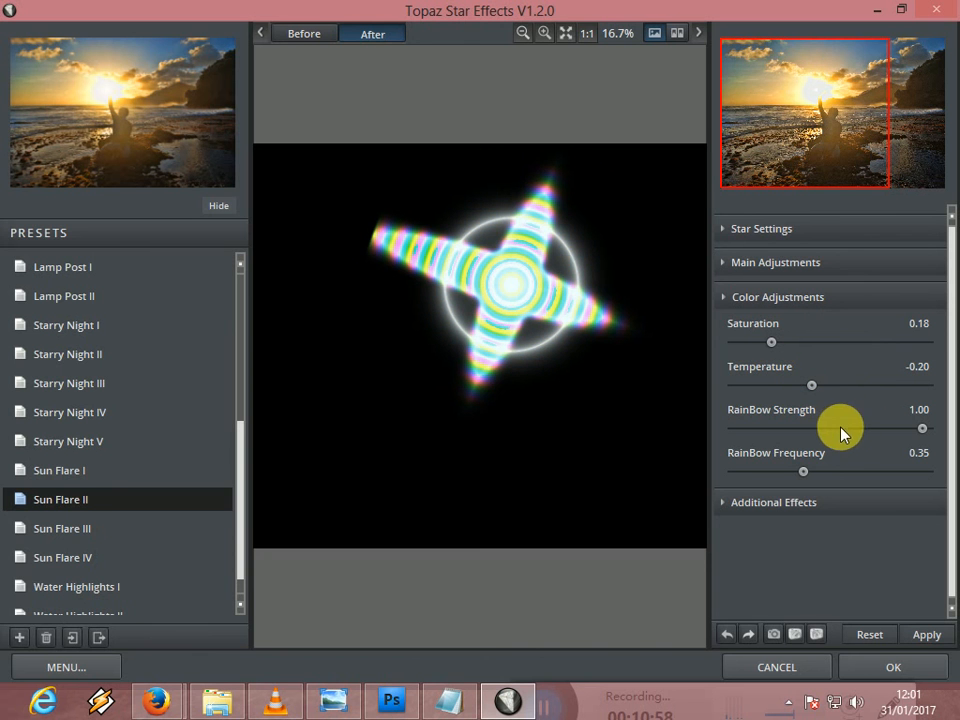
# - Try RainBow Strength at 0.85 with RainBow Frequency at 0.58 on the star
pyautogui.moveTo(845, 433); pyautogui.dragTo(797, 429)
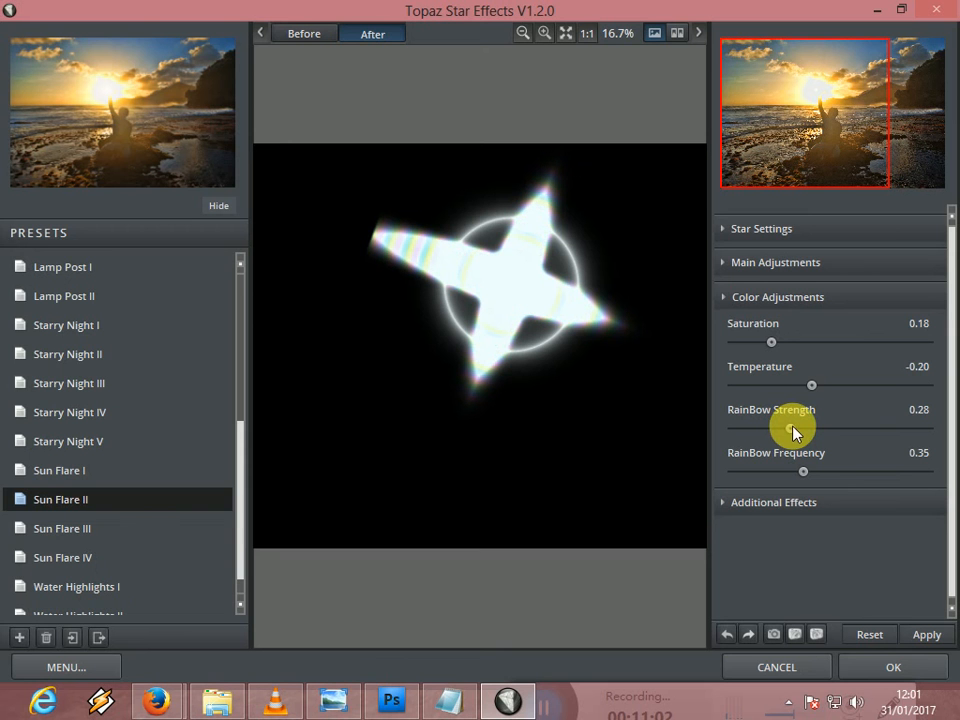
pyautogui.moveTo(797, 429); pyautogui.dragTo(896, 436)
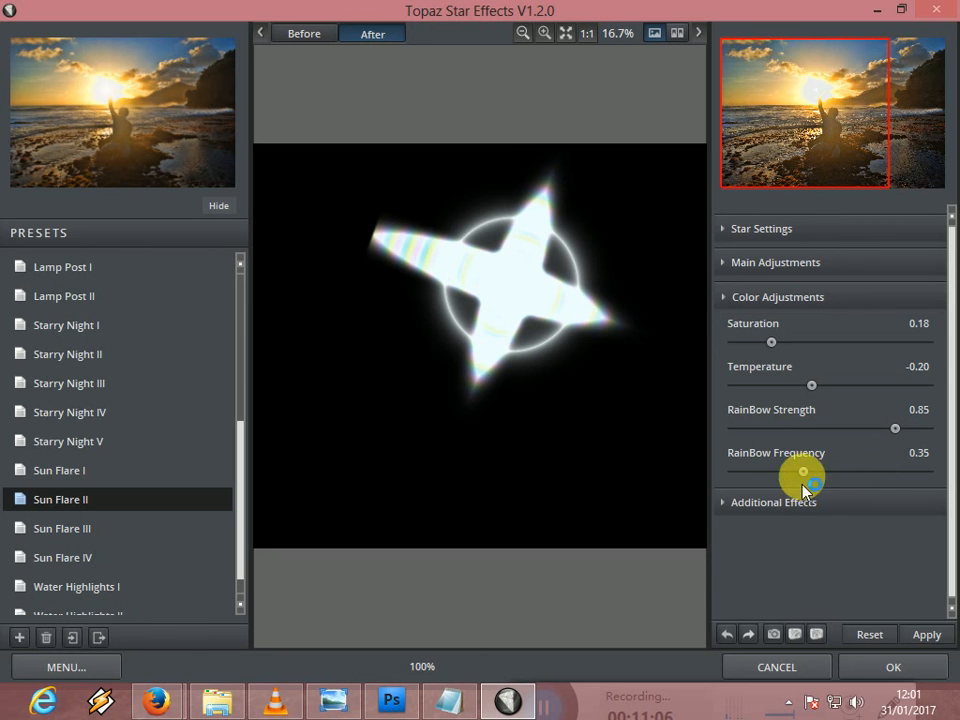
pyautogui.moveTo(805, 480); pyautogui.dragTo(845, 477)
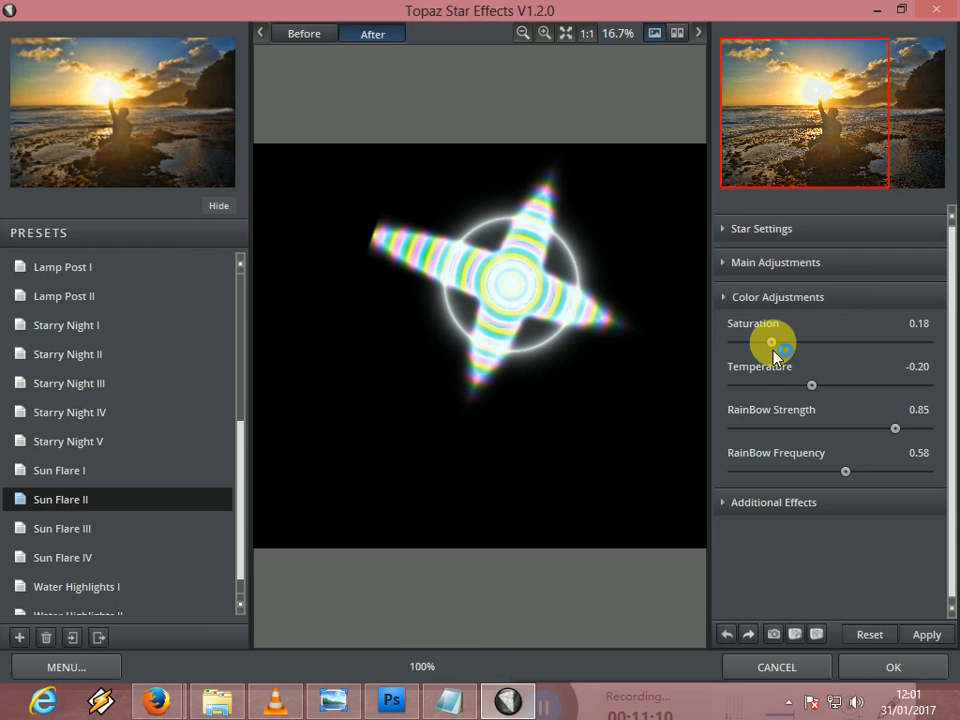
# - Set the star's Saturation to 0.46, Temperature to 0.51, and both RainBow Strength and RainBow Frequency to 1.00
pyautogui.moveTo(774, 350); pyautogui.dragTo(808, 352)
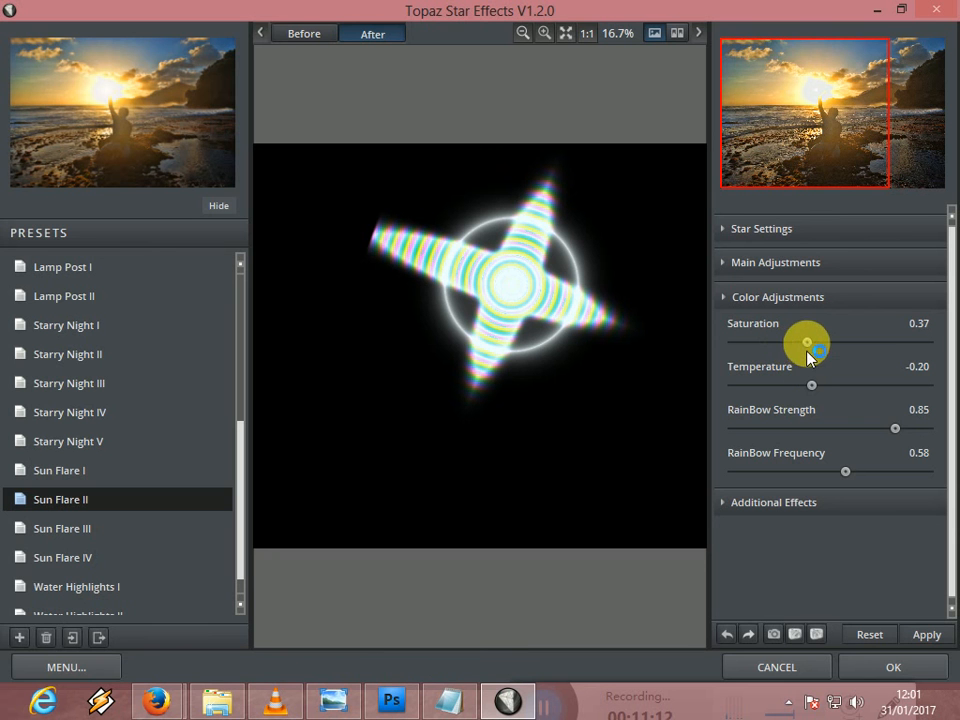
pyautogui.moveTo(817, 395); pyautogui.dragTo(879, 402)
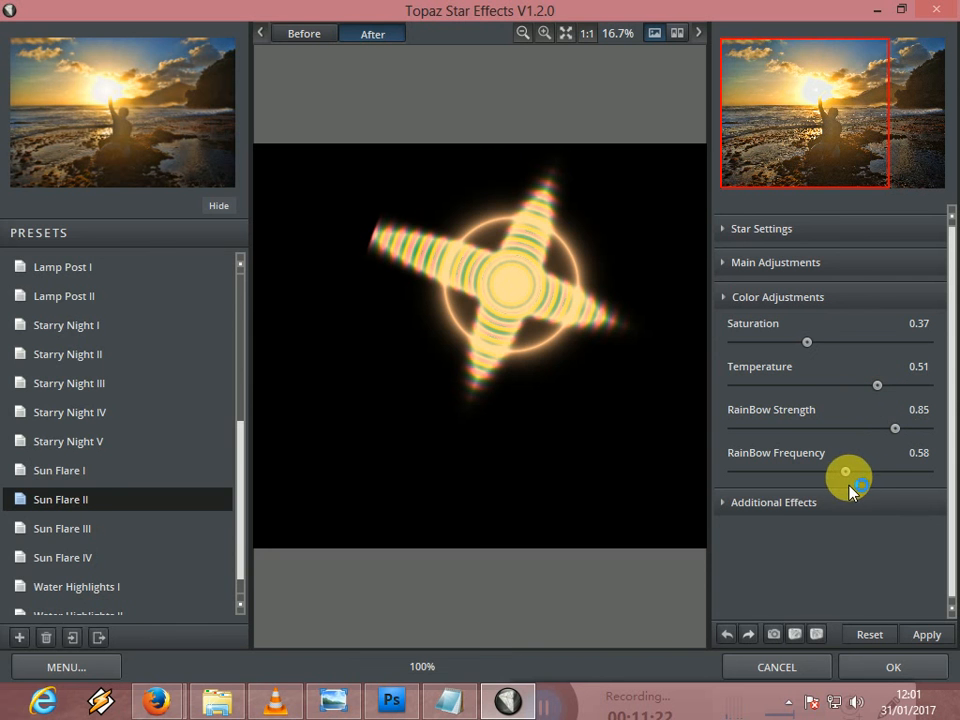
pyautogui.moveTo(845, 471); pyautogui.dragTo(926, 471)
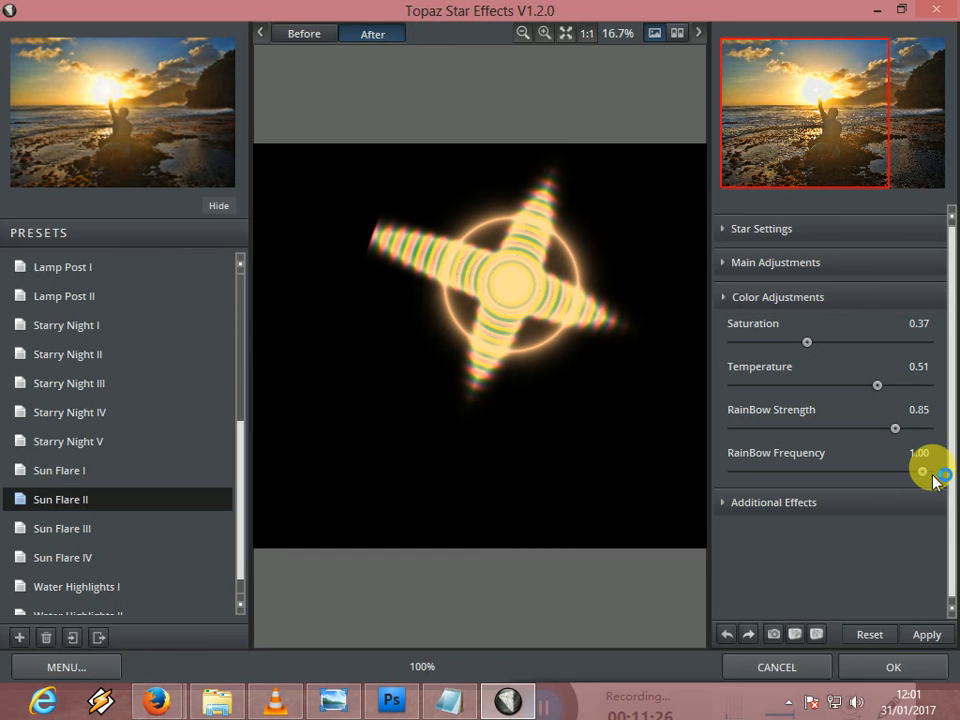
pyautogui.moveTo(895, 428); pyautogui.dragTo(930, 426)
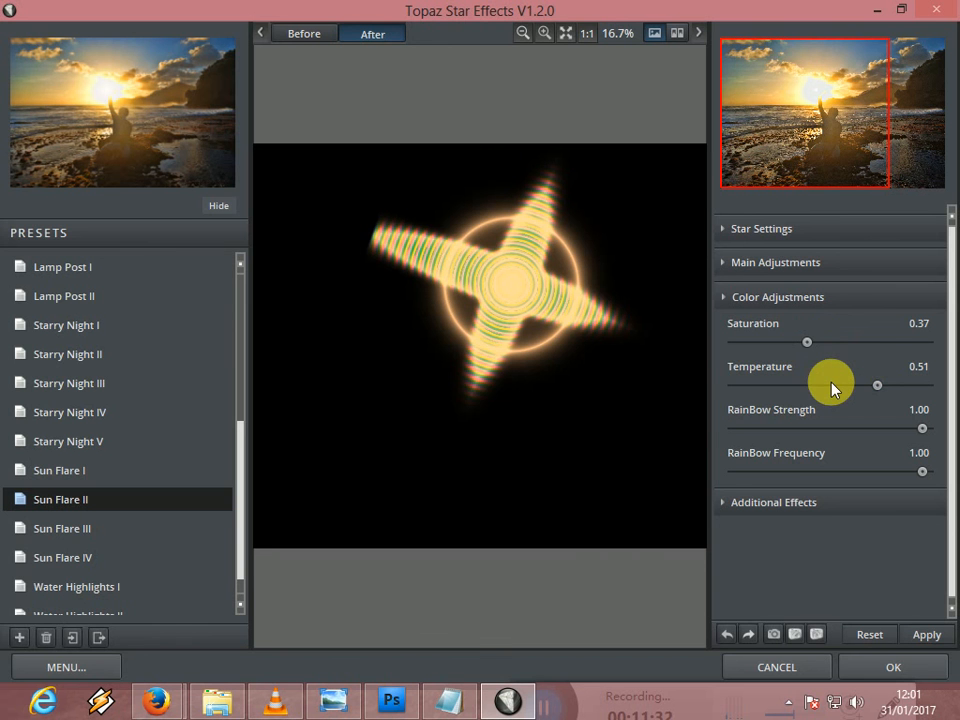
pyautogui.moveTo(809, 341); pyautogui.dragTo(830, 342)
pyautogui.moveTo(829, 341); pyautogui.dragTo(822, 342)
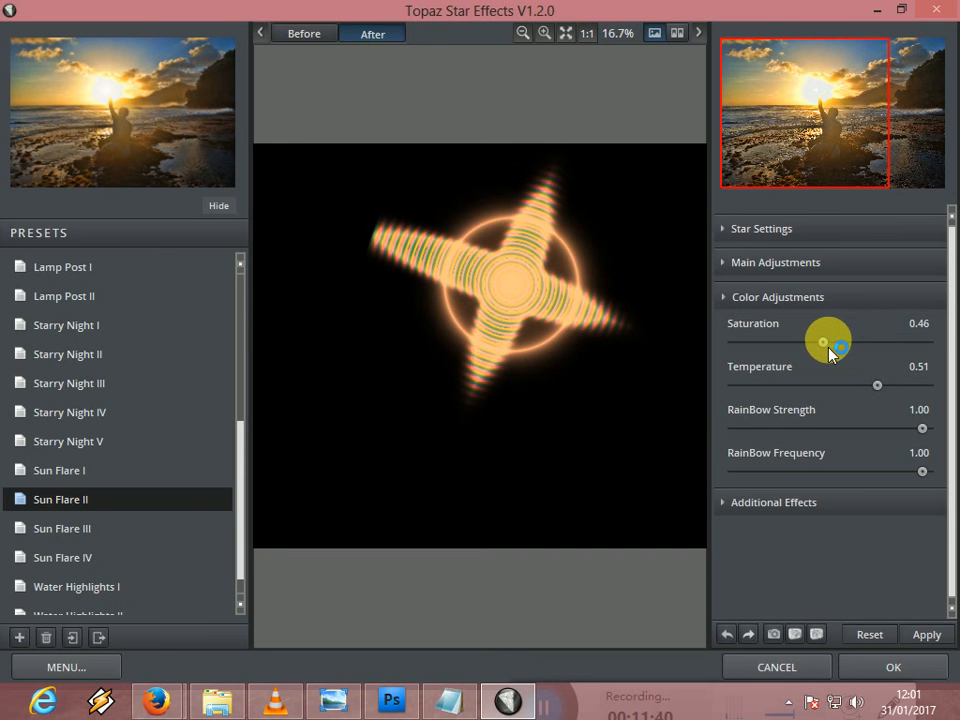
# - Compare the star without Glow, then set Glow and Secondary Points to 1.00 in the additional effects
pyautogui.click(811, 507)
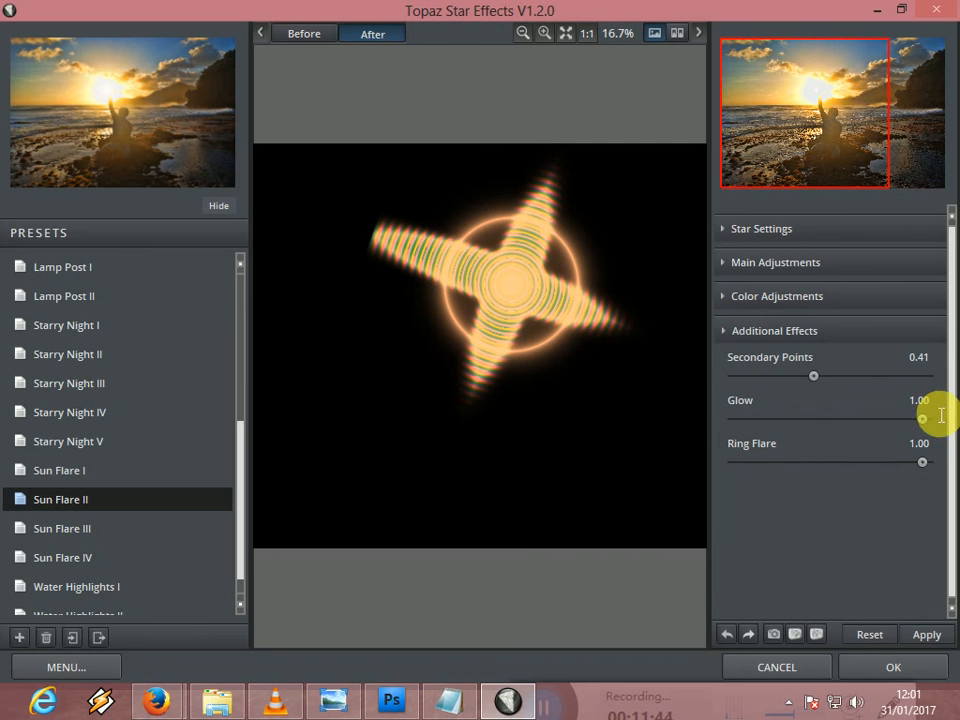
pyautogui.moveTo(924, 420); pyautogui.dragTo(737, 421)
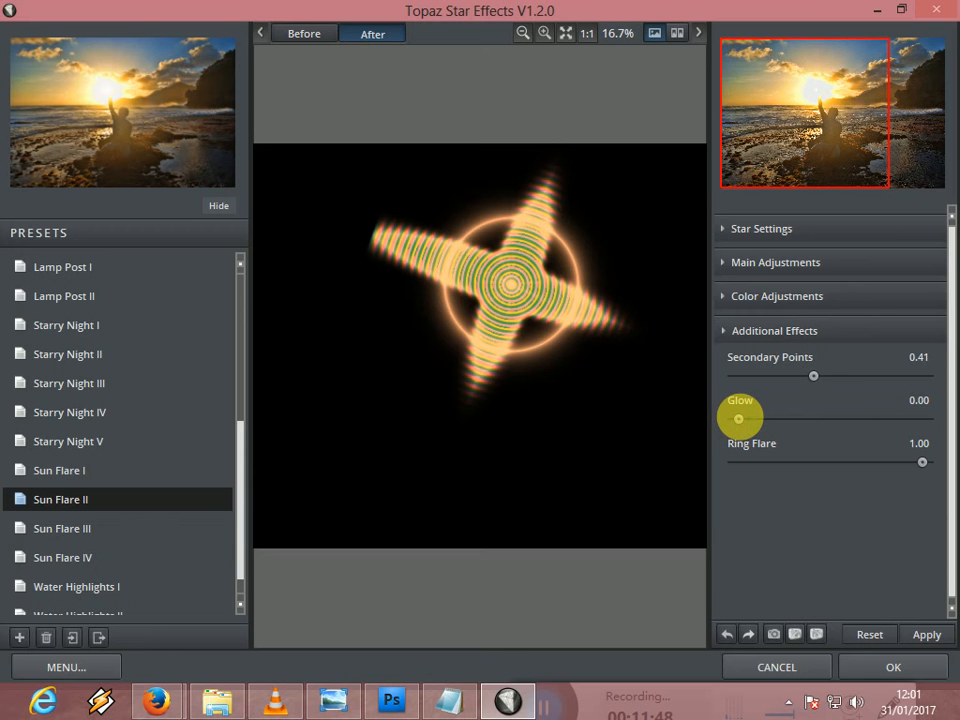
pyautogui.moveTo(739, 420); pyautogui.dragTo(936, 424)
pyautogui.moveTo(818, 384); pyautogui.dragTo(940, 398)
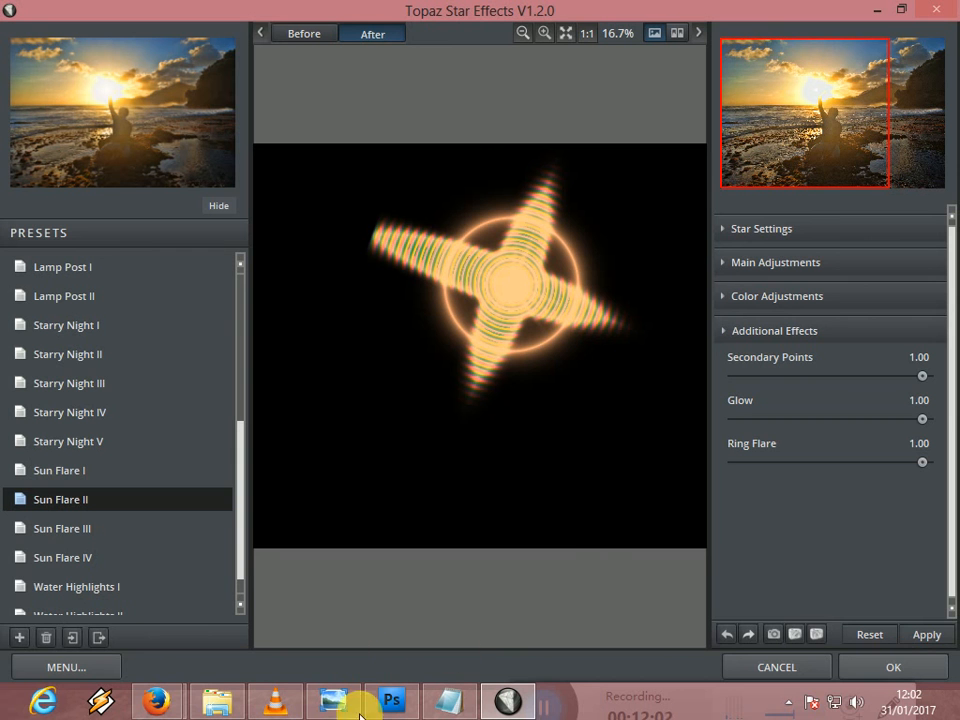
pyautogui.moveTo(571, 715); pyautogui.dragTo(957, 510)
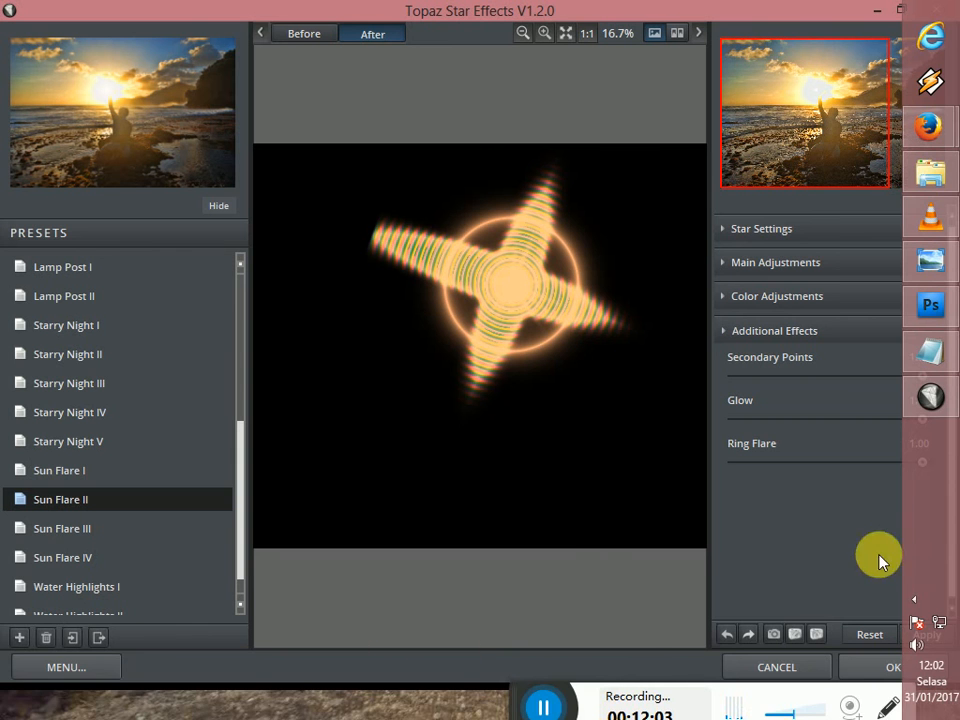
pyautogui.click(530, 705)
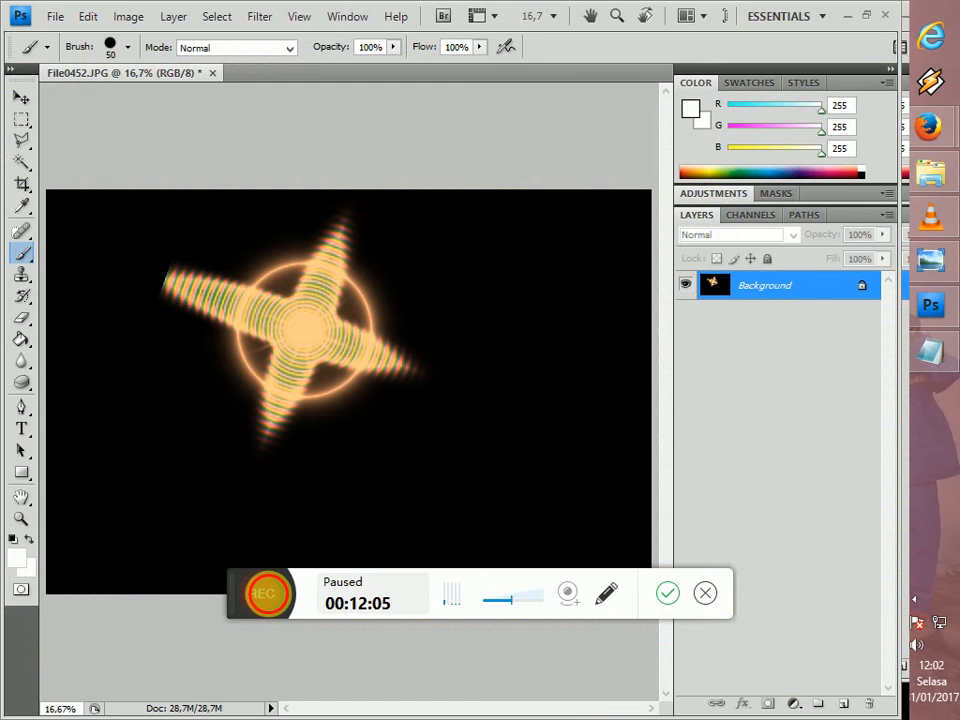
pyautogui.click(259, 591)
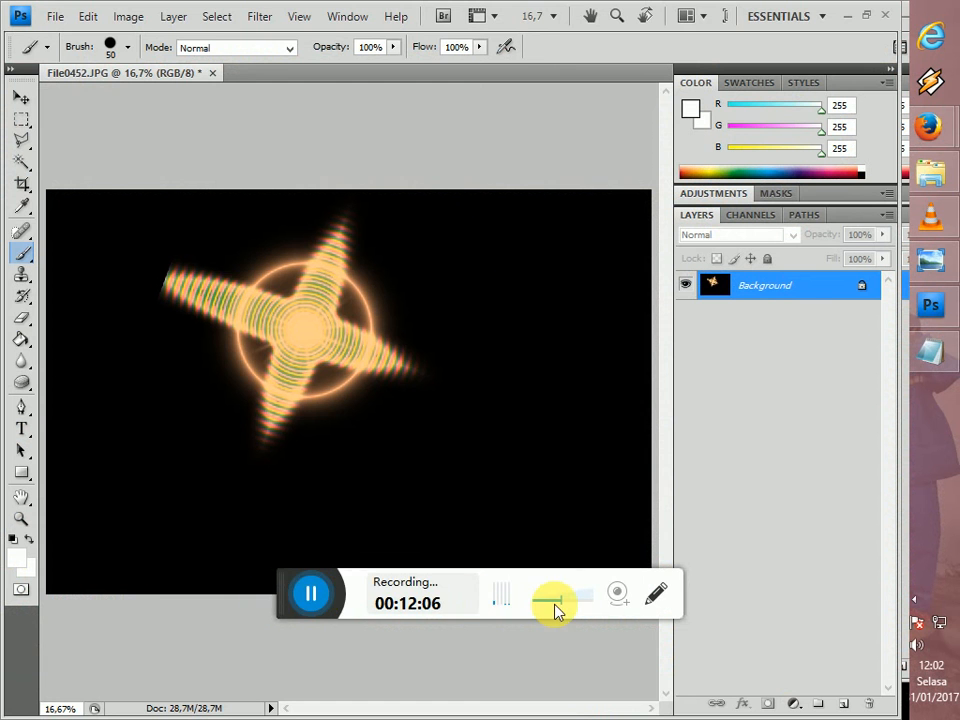
pyautogui.moveTo(300, 578); pyautogui.dragTo(537, 698)
pyautogui.moveTo(924, 509); pyautogui.dragTo(546, 716)
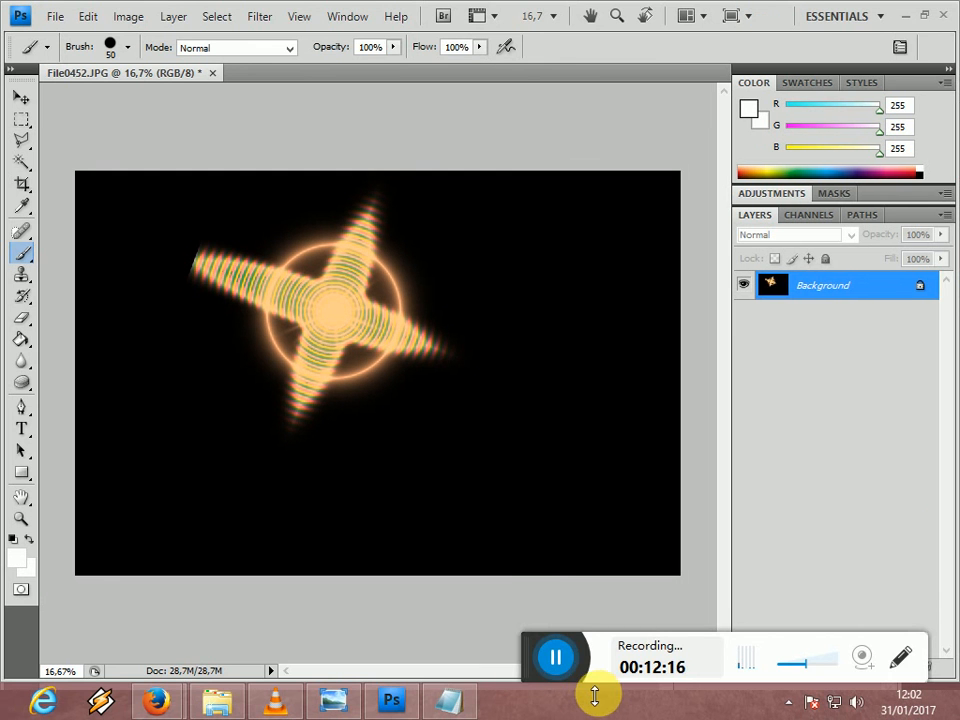
pyautogui.moveTo(531, 641); pyautogui.dragTo(513, 700)
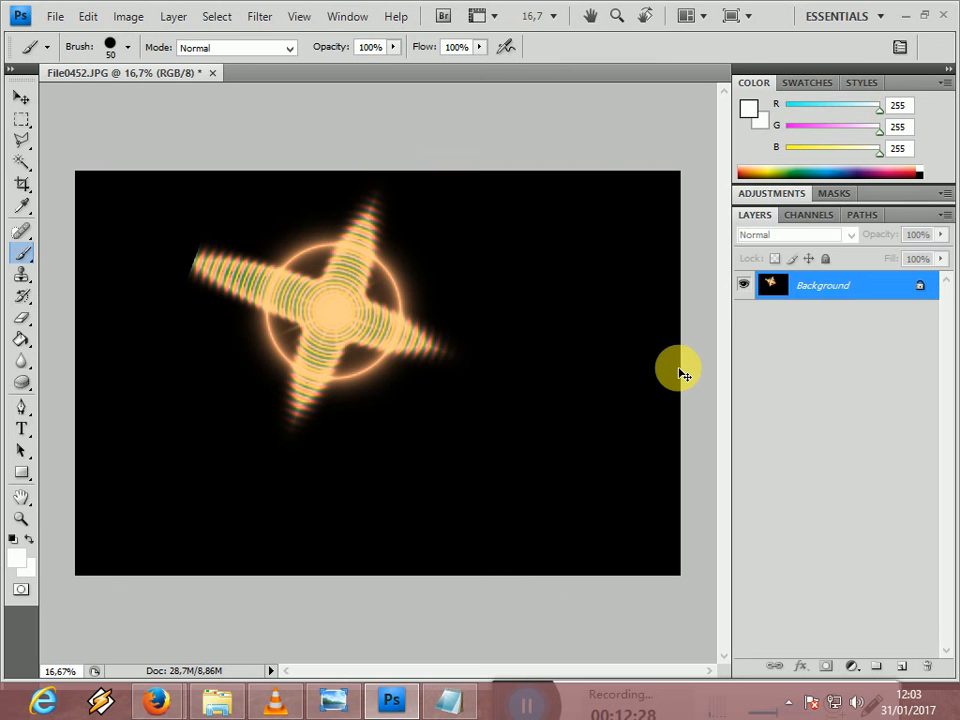
# - Undo the stars-only effect on the photo and reopen Topaz Star Effects
pyautogui.hotkey('ctrl', 'z')
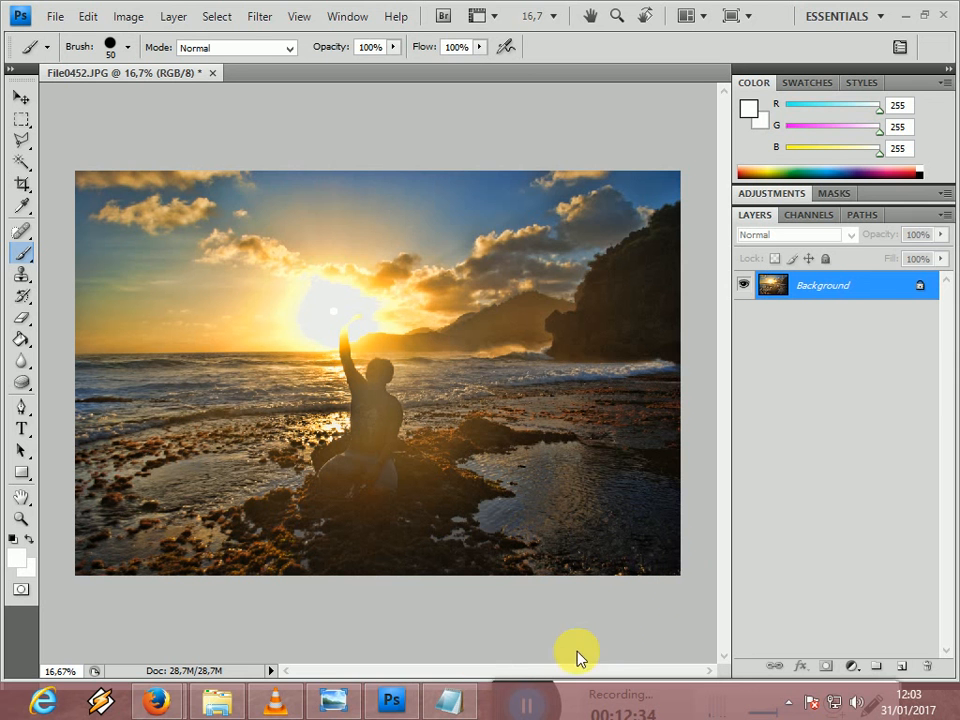
pyautogui.moveTo(546, 701); pyautogui.dragTo(891, 615)
pyautogui.click(542, 693)
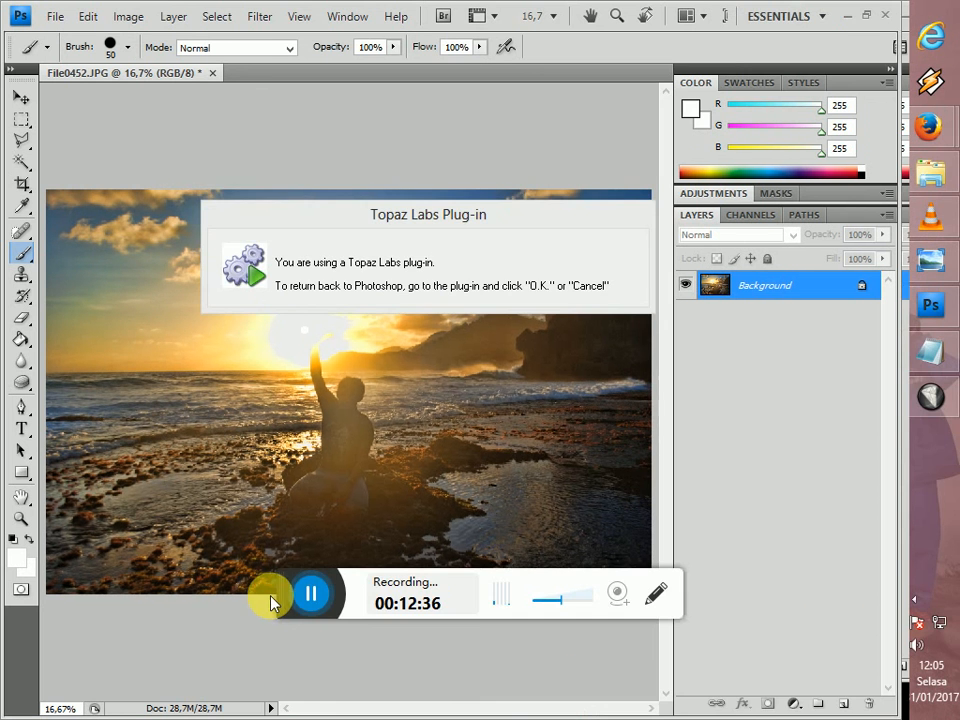
pyautogui.moveTo(290, 588); pyautogui.dragTo(565, 703)
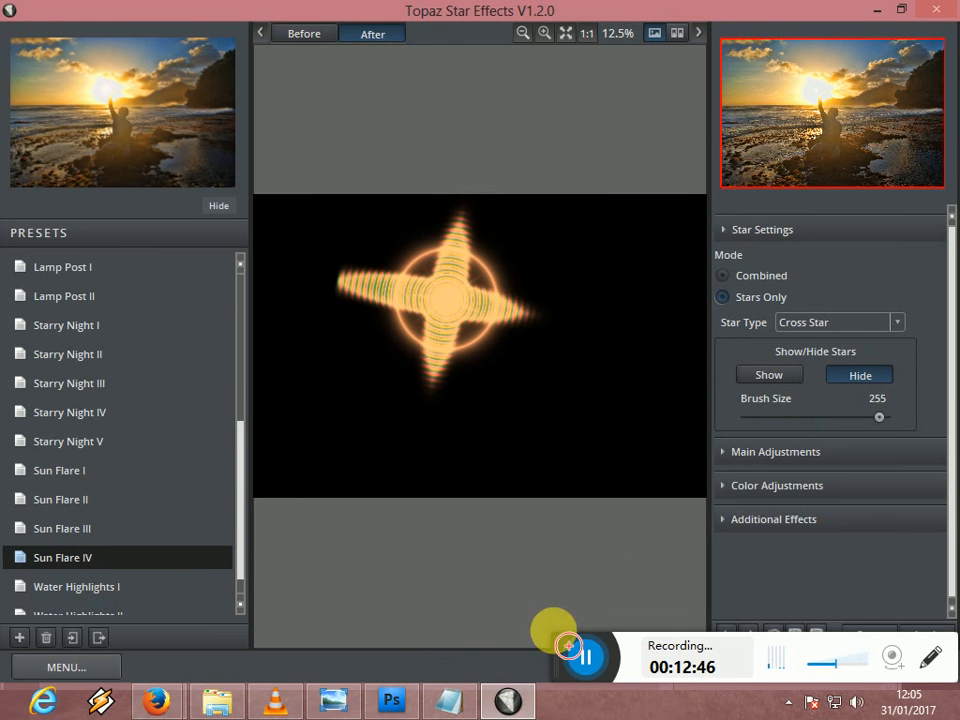
pyautogui.moveTo(563, 653); pyautogui.dragTo(563, 700)
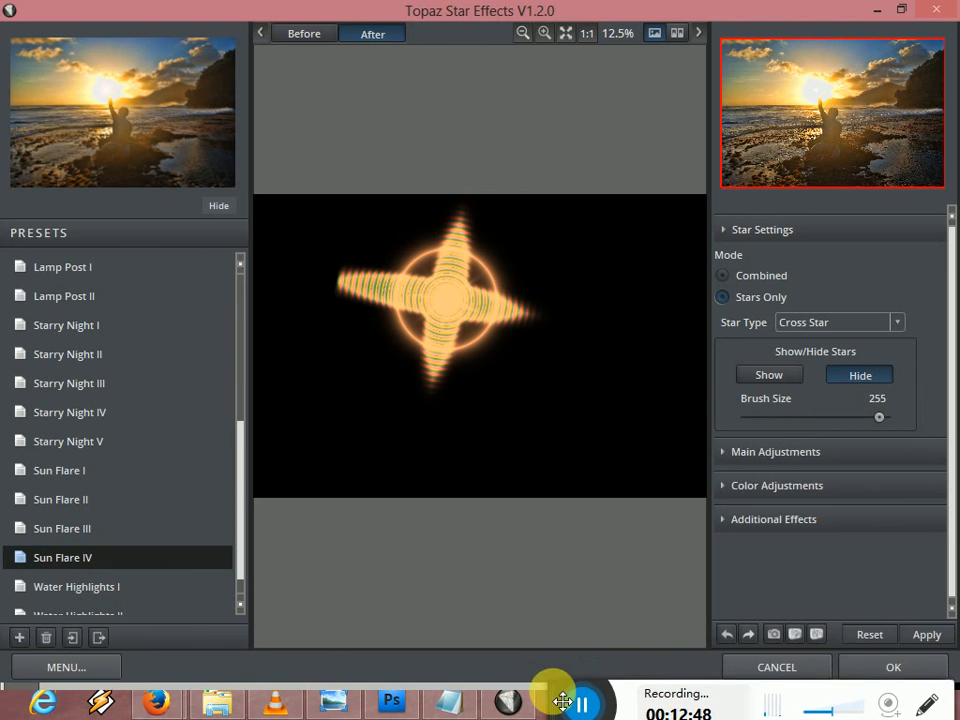
# - Set the star mode to Combined and fine-tune the star's Angle in the main adjustments
pyautogui.click(749, 279)
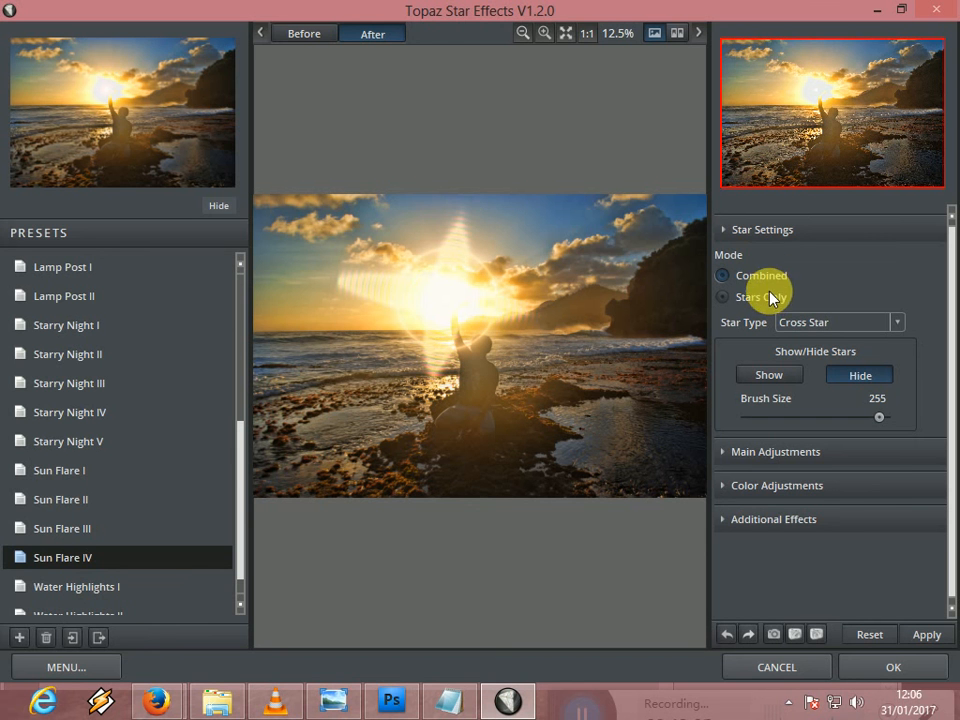
pyautogui.click(826, 464)
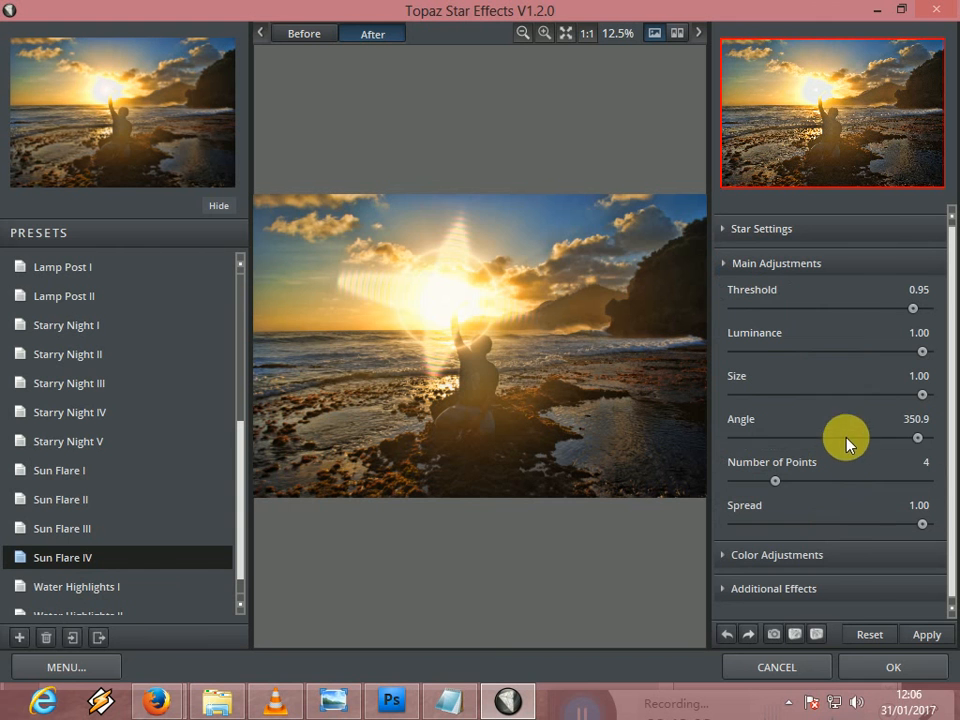
pyautogui.click(917, 440)
pyautogui.moveTo(917, 440); pyautogui.dragTo(913, 450)
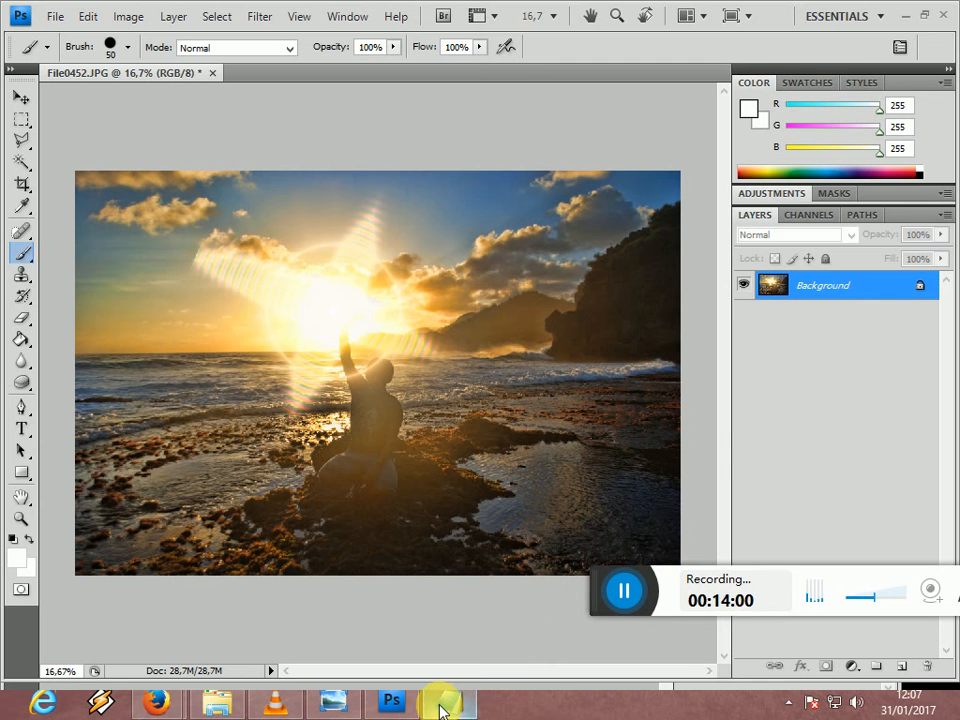
# - Switch to the open Notepad note and highlight its donation message and the contact's phone number
pyautogui.moveTo(444, 708)
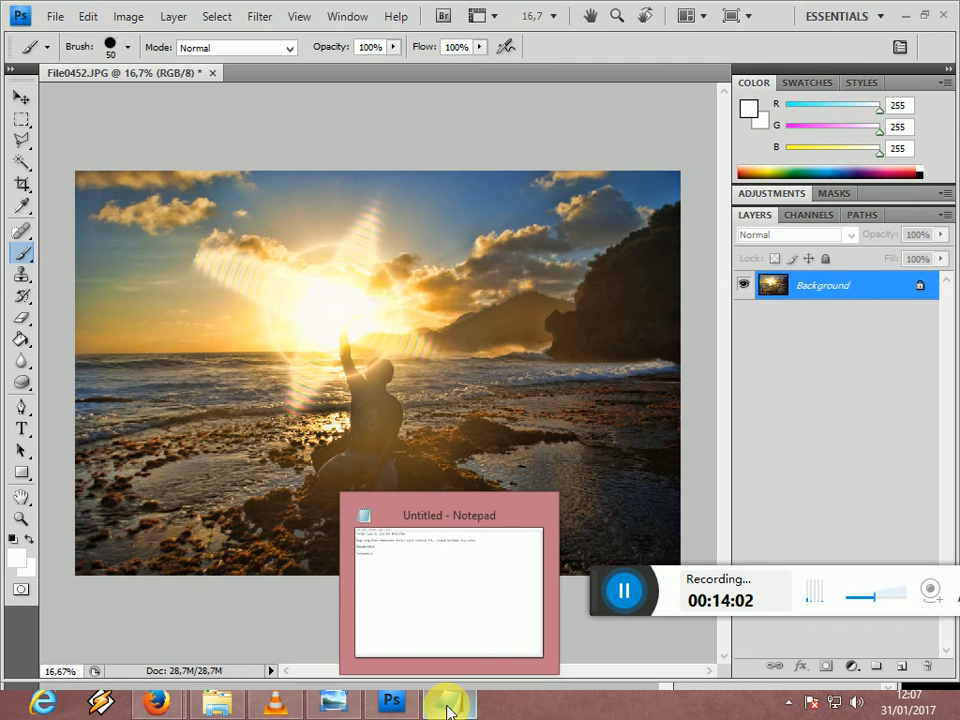
pyautogui.click(447, 706)
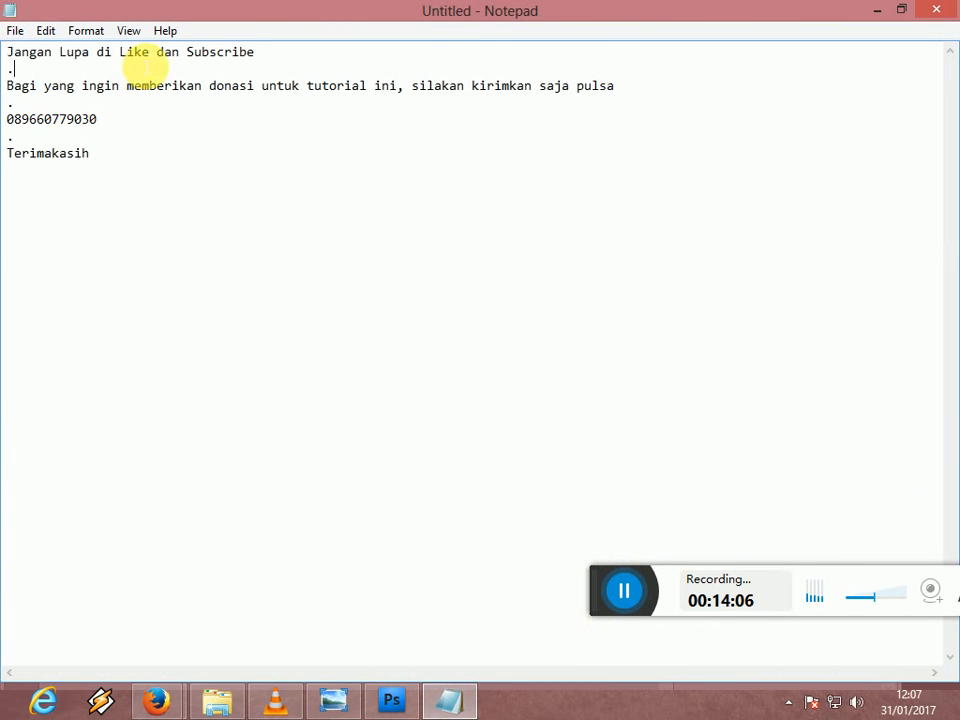
pyautogui.moveTo(155, 51); pyautogui.dragTo(168, 68)
pyautogui.moveTo(235, 59); pyautogui.dragTo(254, 58)
pyautogui.click(79, 90)
pyautogui.moveTo(132, 100); pyautogui.dragTo(285, 103)
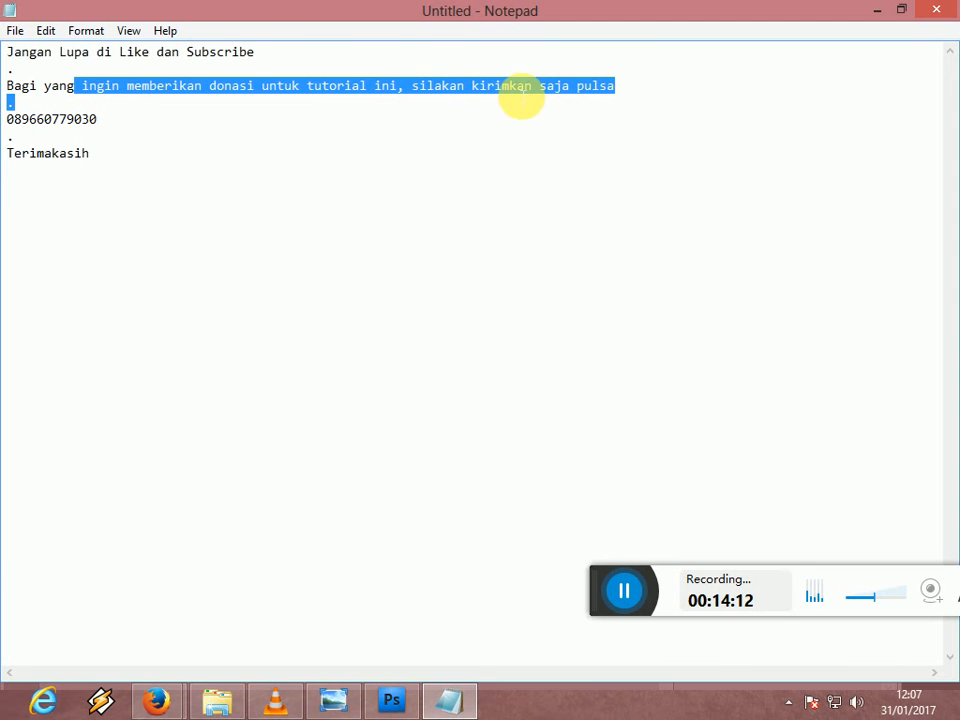
pyautogui.moveTo(8, 119); pyautogui.dragTo(103, 124)
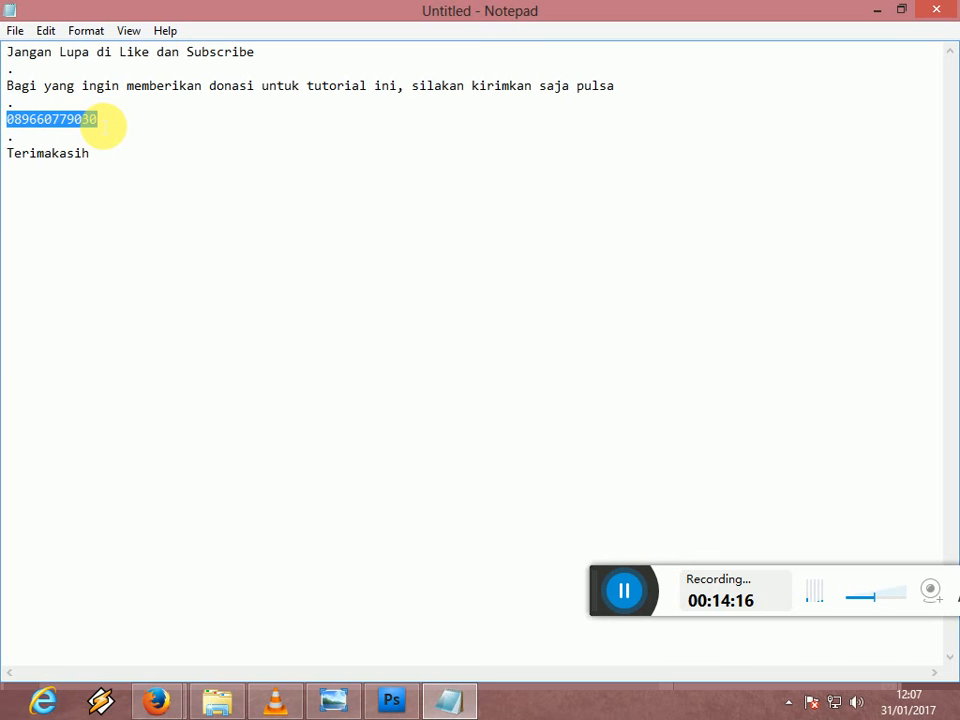